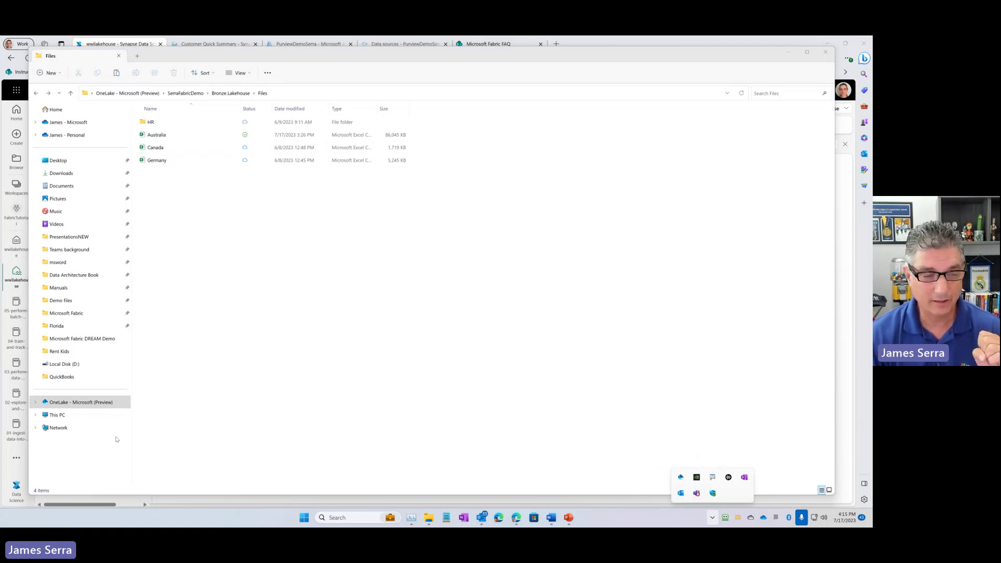
Open the SerraFabricDemo workspace under OneLake, then minimize File Explorer to reveal the lakehouse
click(89, 406)
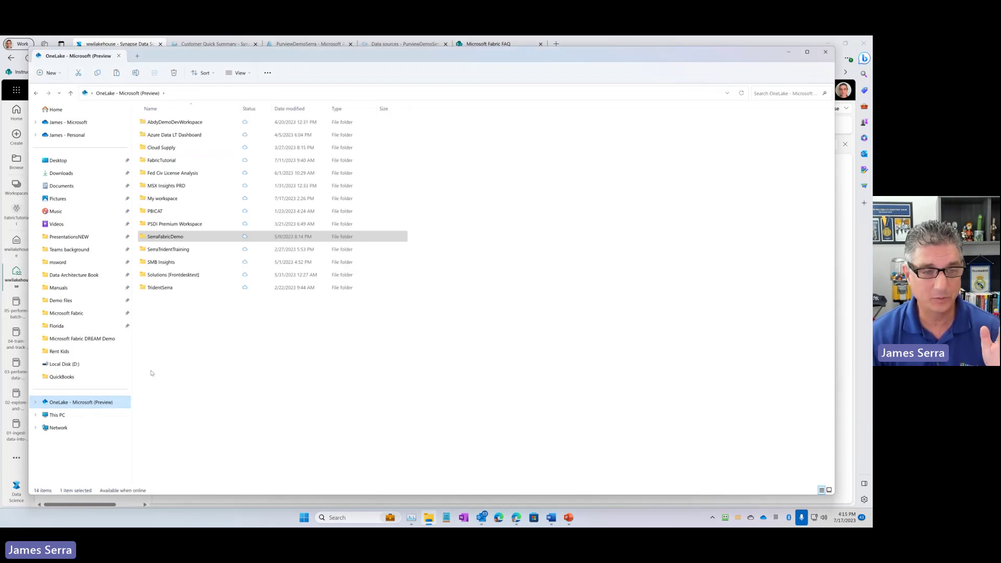
double_click(191, 238)
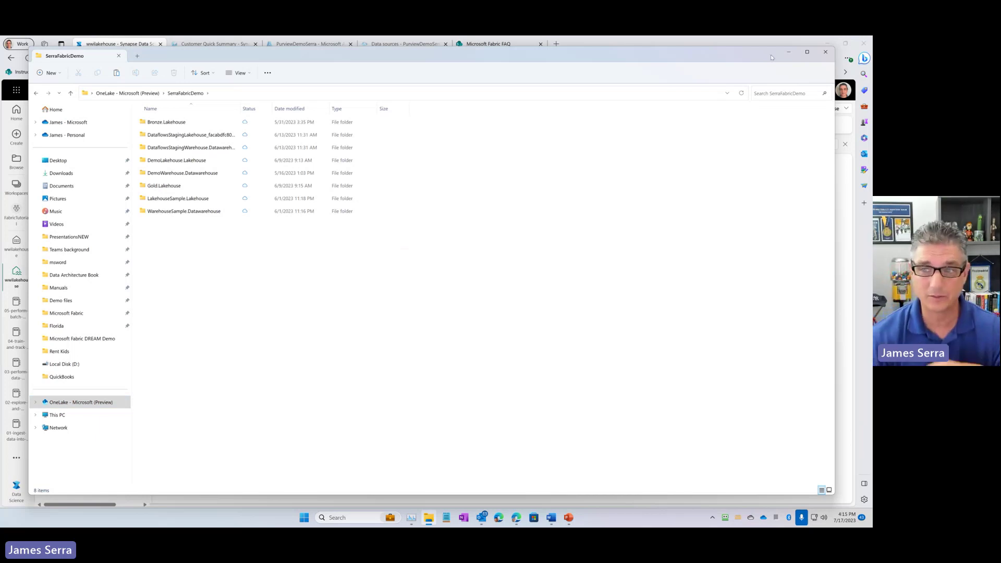
click(788, 52)
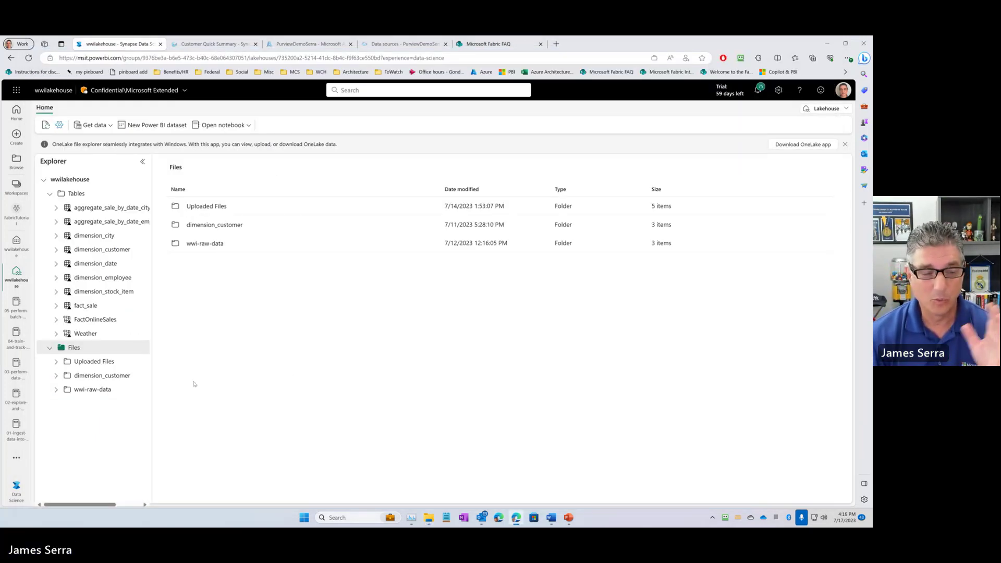
Browse Uploaded Files, previewing Australia.csv and checking the actions for Customer.parquet
click(205, 208)
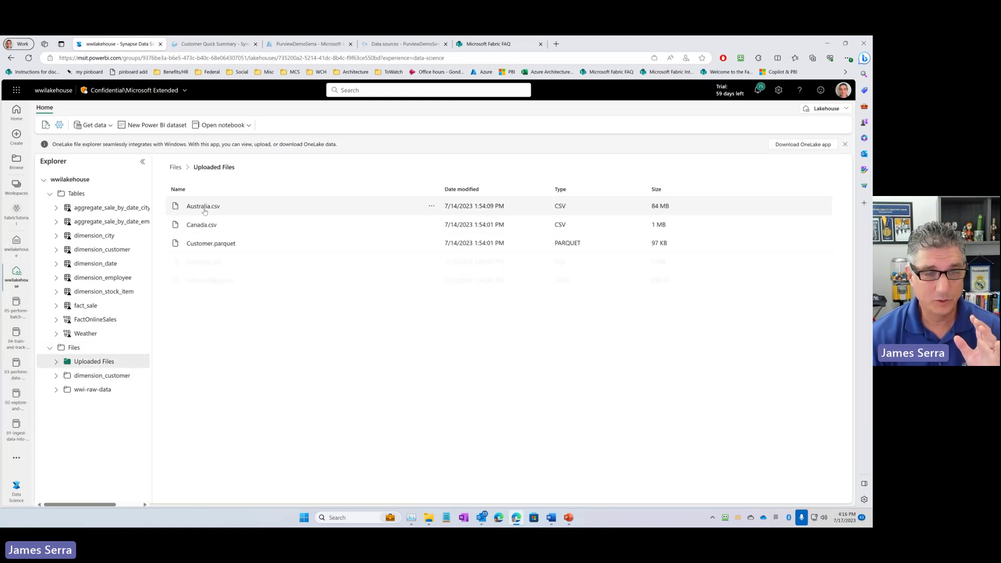
click(204, 209)
click(224, 167)
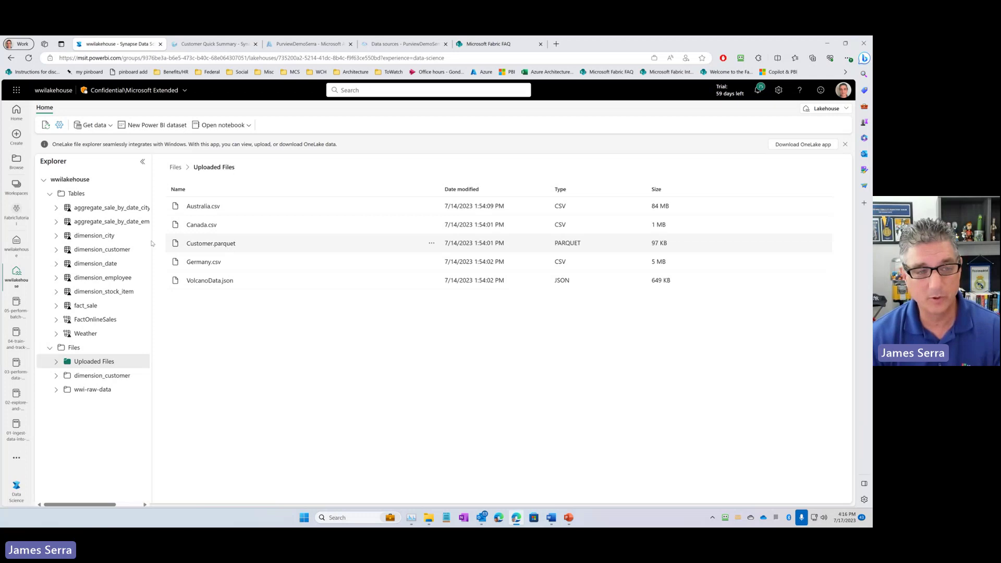
right_click(203, 244)
mouse_move(221, 253)
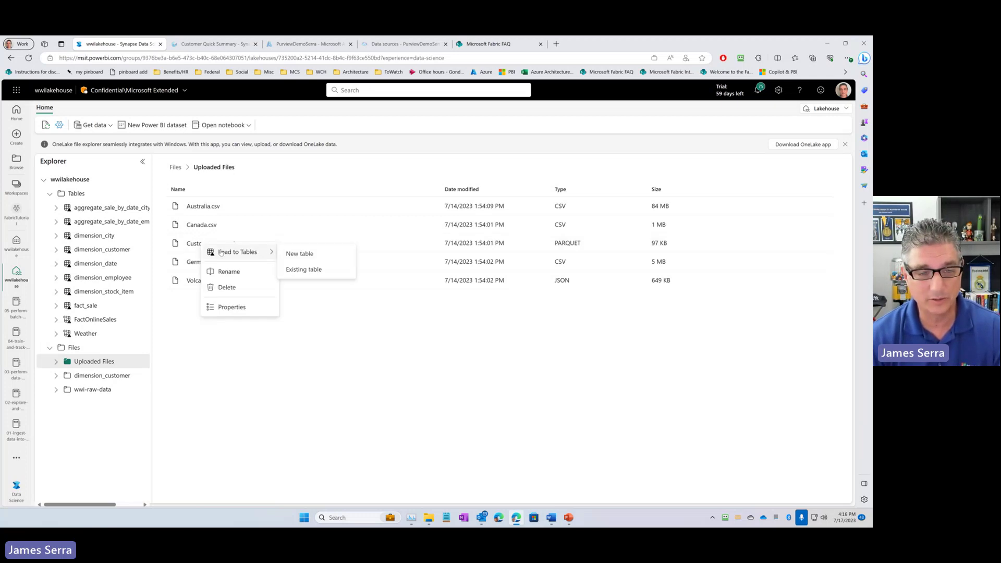
click(228, 408)
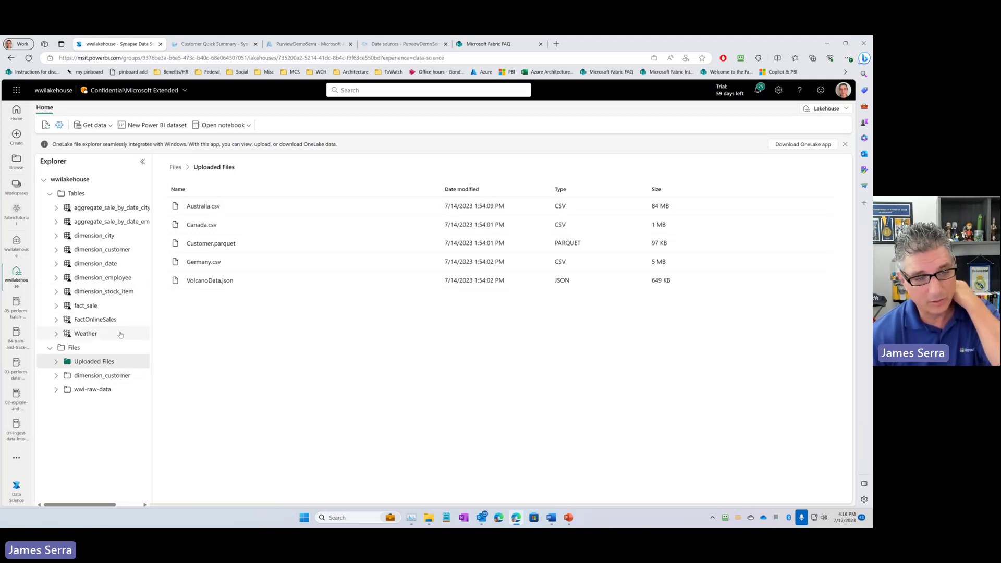
Load Australia.csv into a new table named australia, then preview dimension_employee
right_click(200, 206)
mouse_move(256, 214)
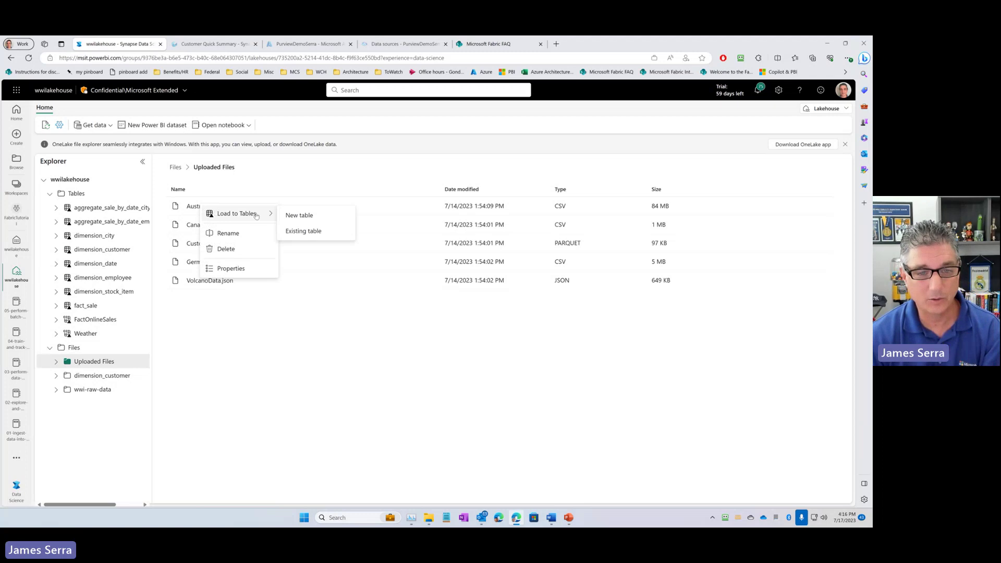
click(309, 230)
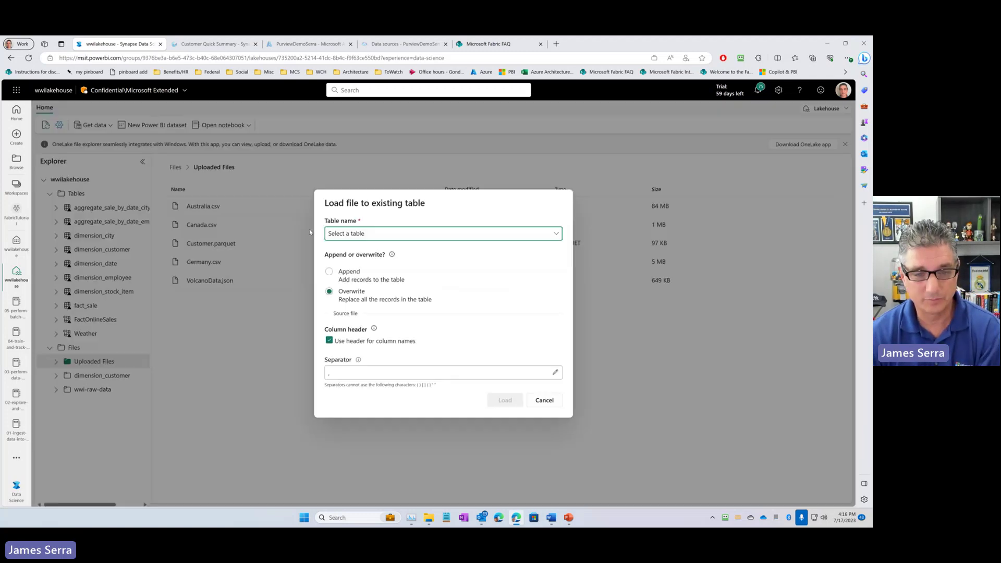
click(547, 401)
right_click(202, 207)
mouse_move(214, 213)
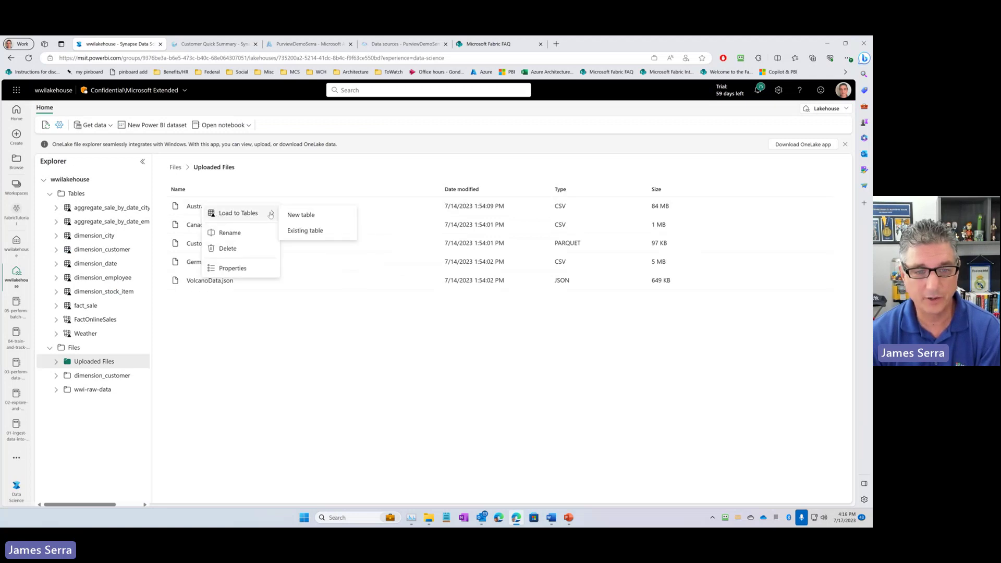
click(313, 214)
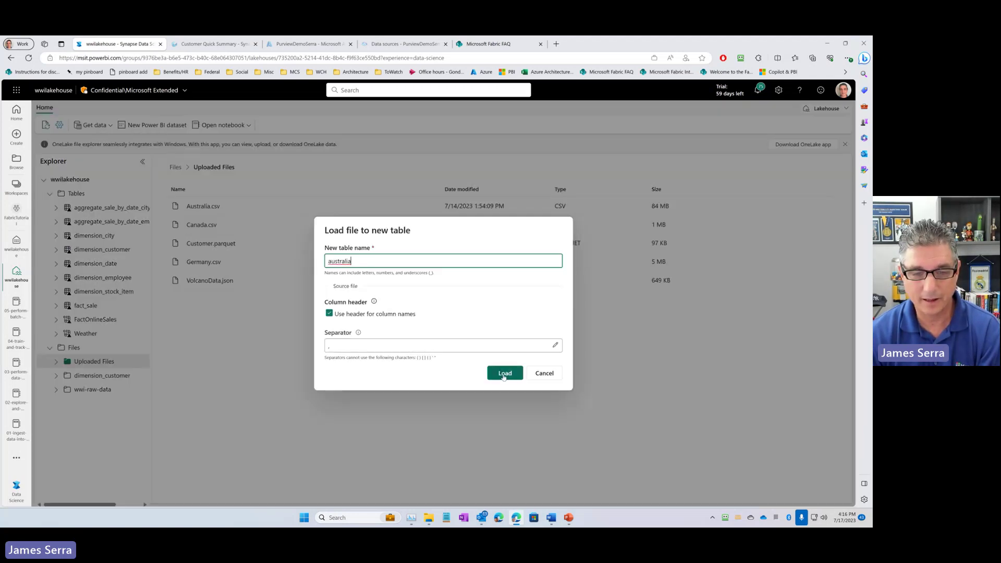
click(506, 376)
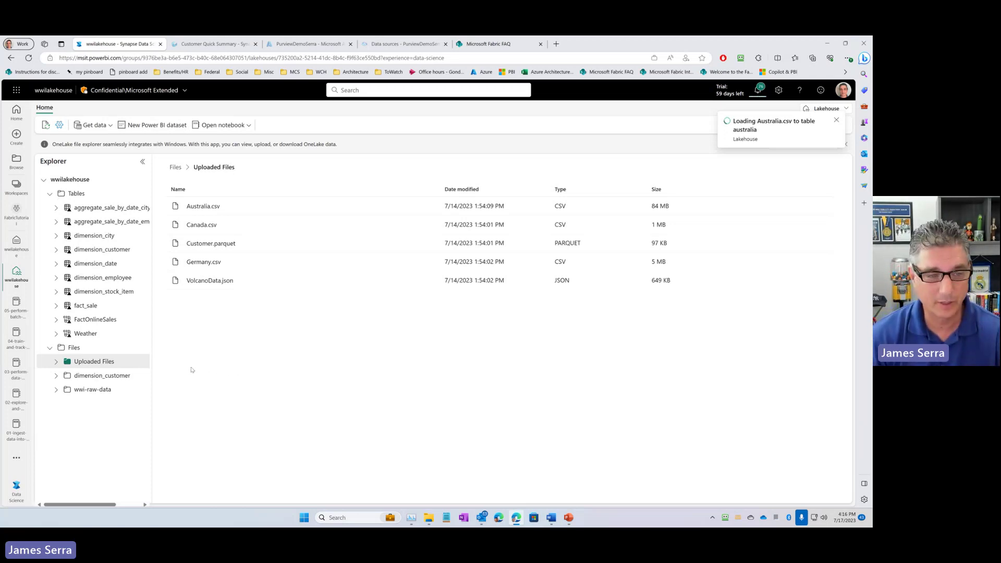
click(103, 277)
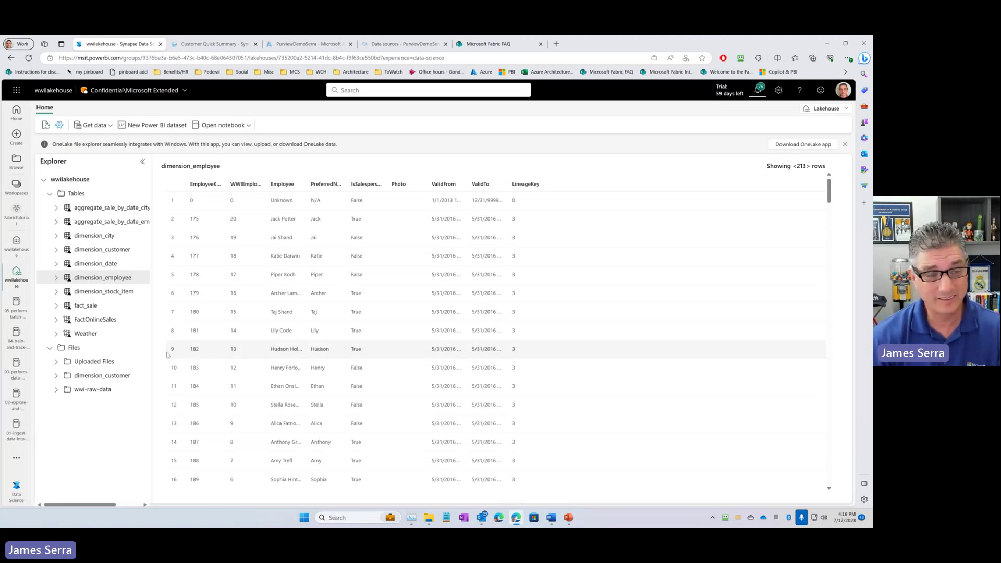
click(140, 280)
mouse_move(163, 293)
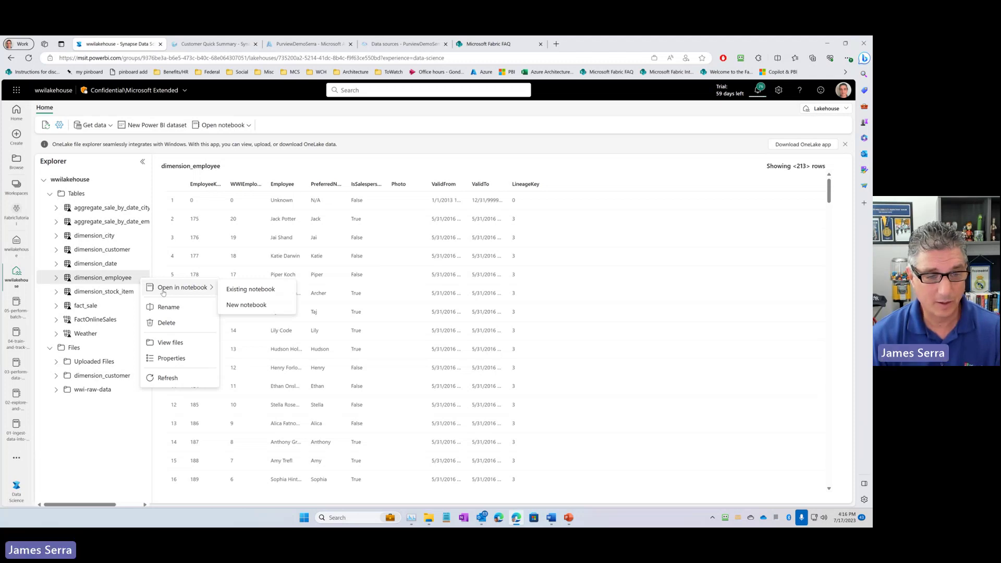
click(171, 342)
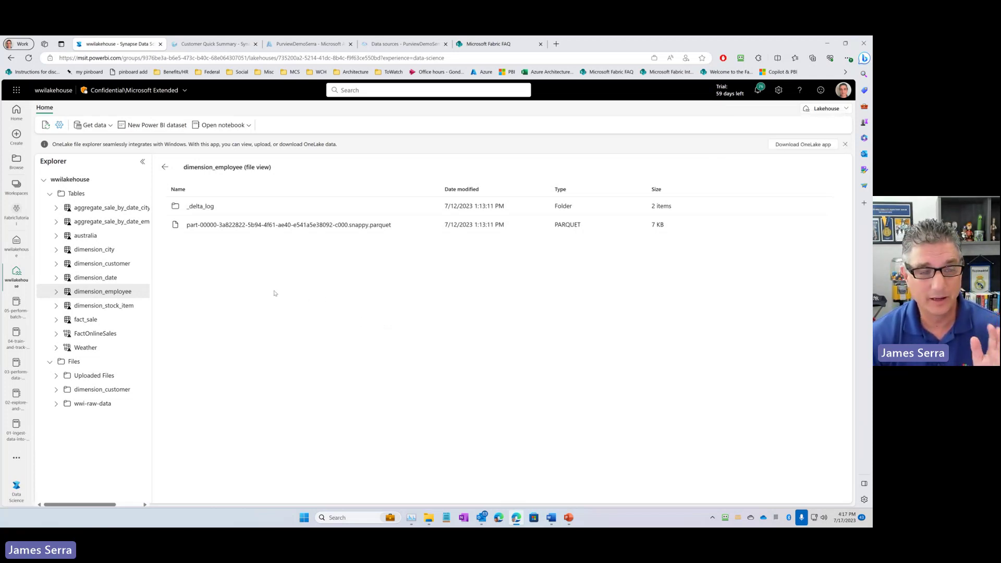
click(166, 167)
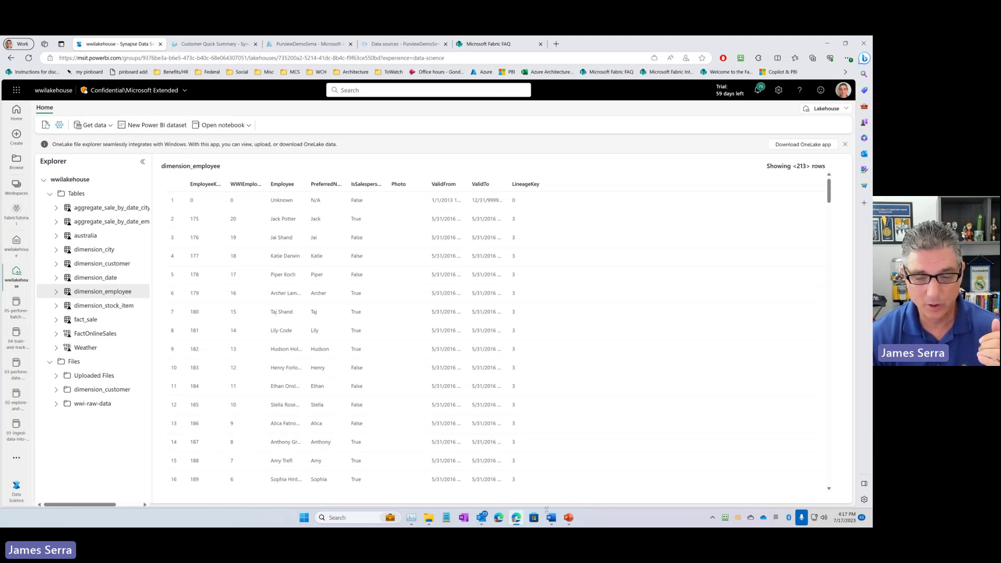
Present slide 8, 'Lakehouse – SQL endpoint mode', full screen, then return to the browser
click(569, 519)
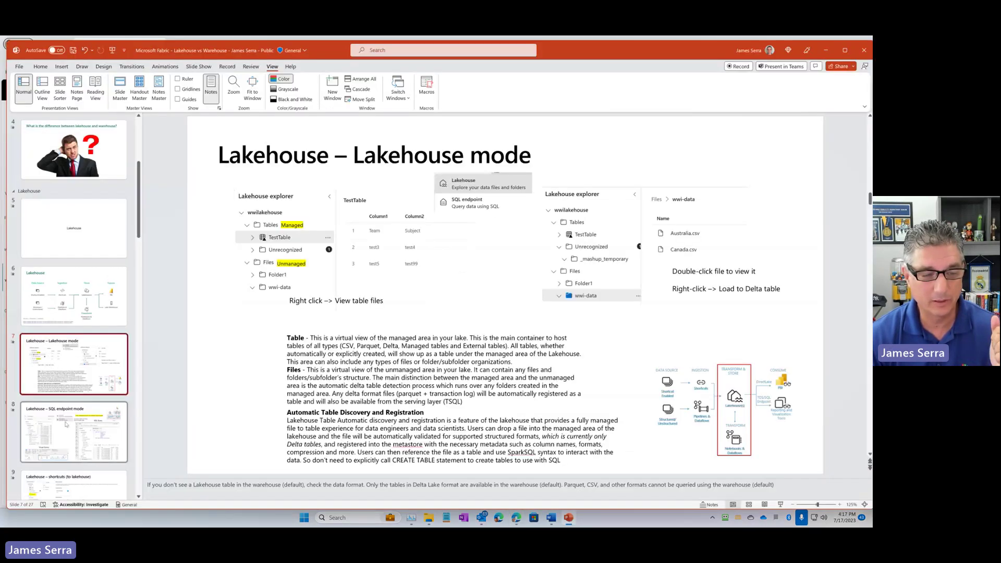
key(Page_Down)
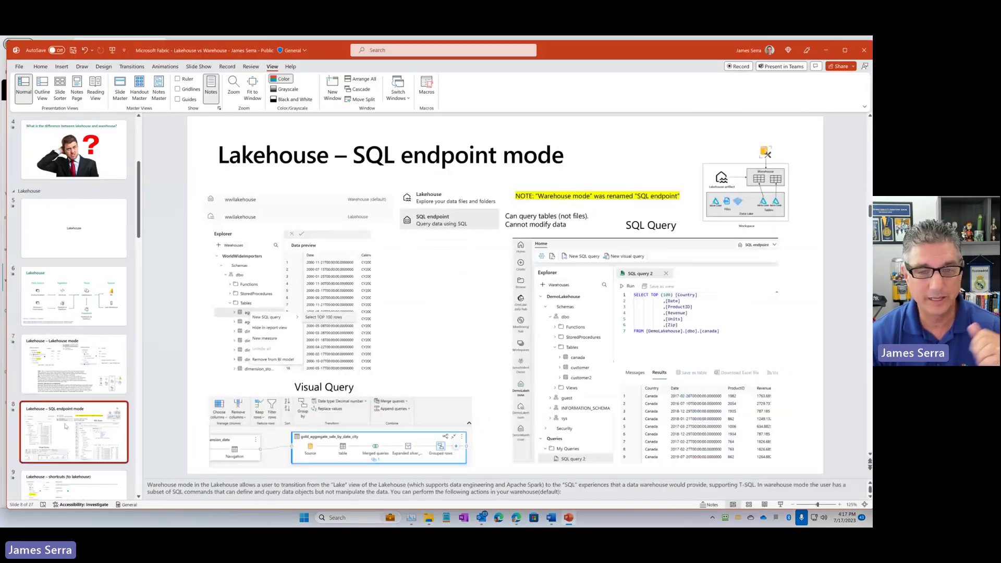
click(781, 504)
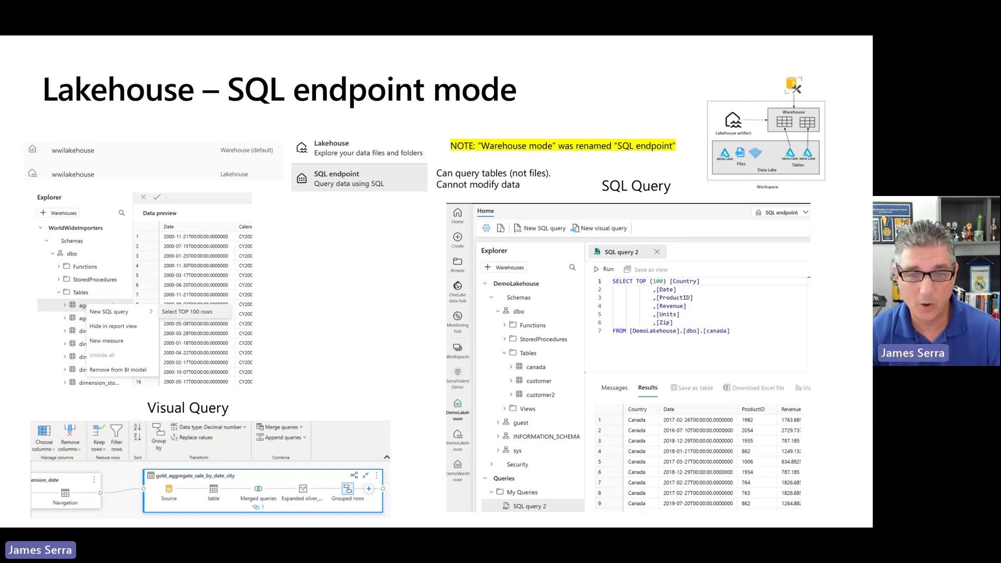
key(Escape)
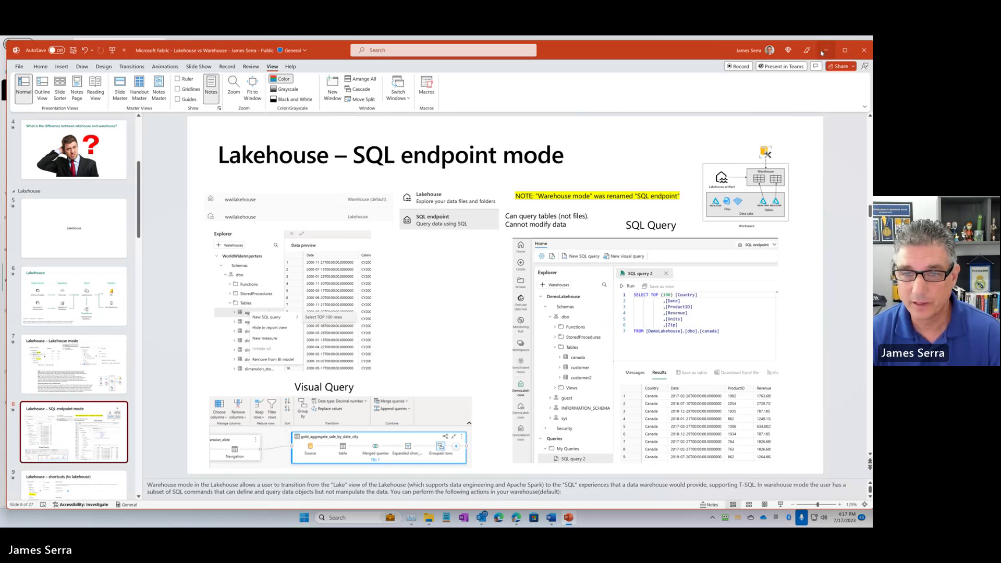
key(alt+Tab)
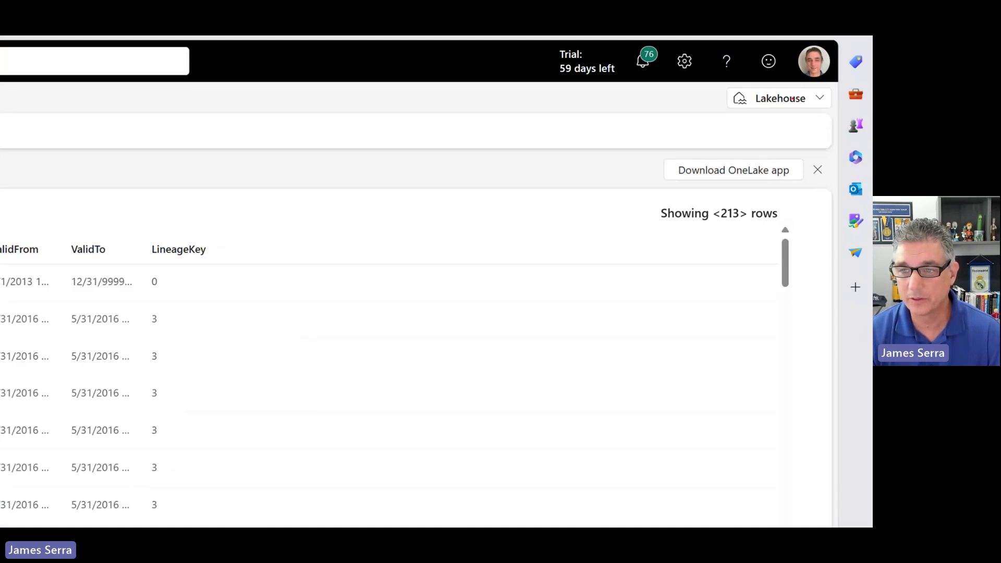
Switch wwilakehouse from Lakehouse to SQL endpoint mode and open the aggregate sales table's actions
click(821, 99)
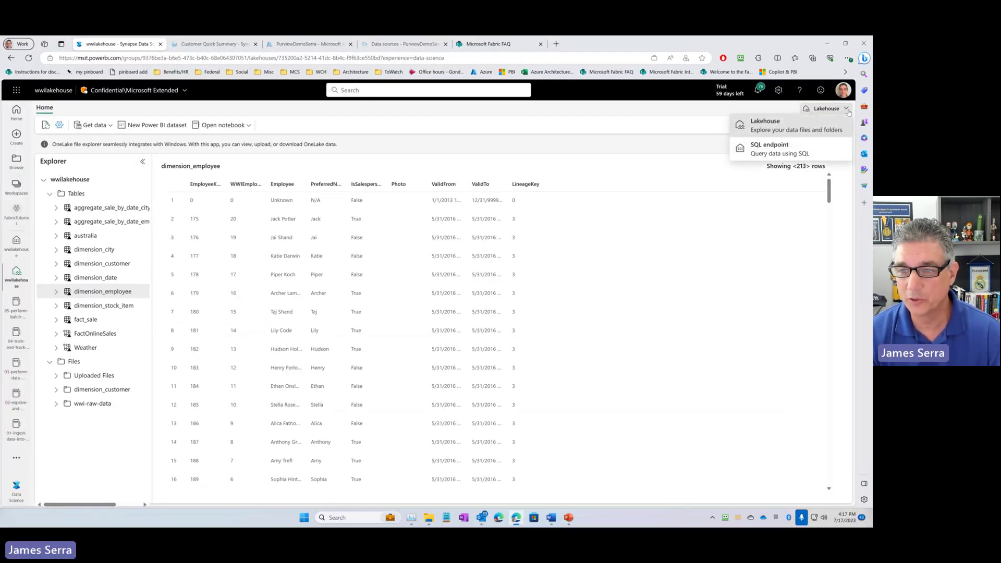
click(793, 153)
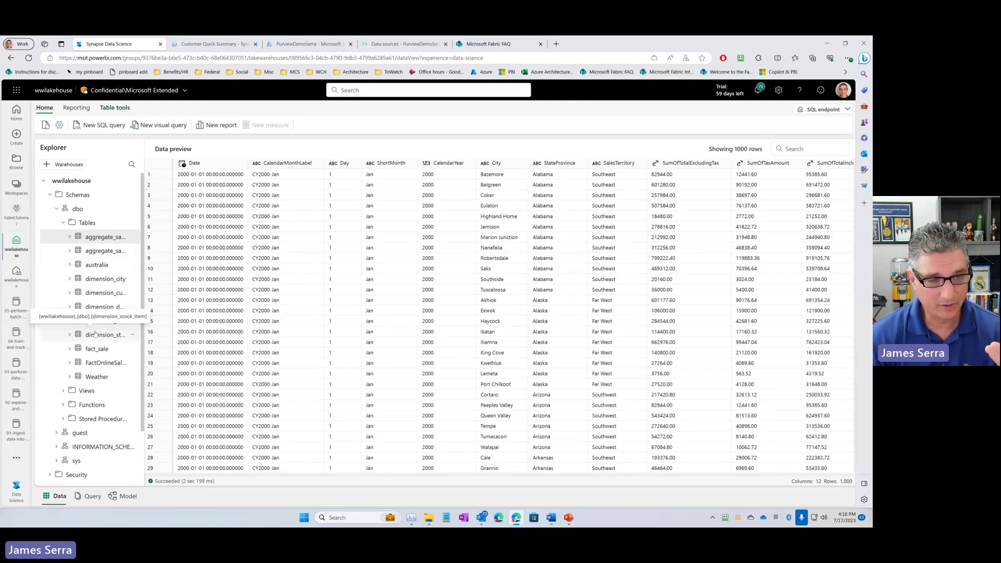
right_click(124, 238)
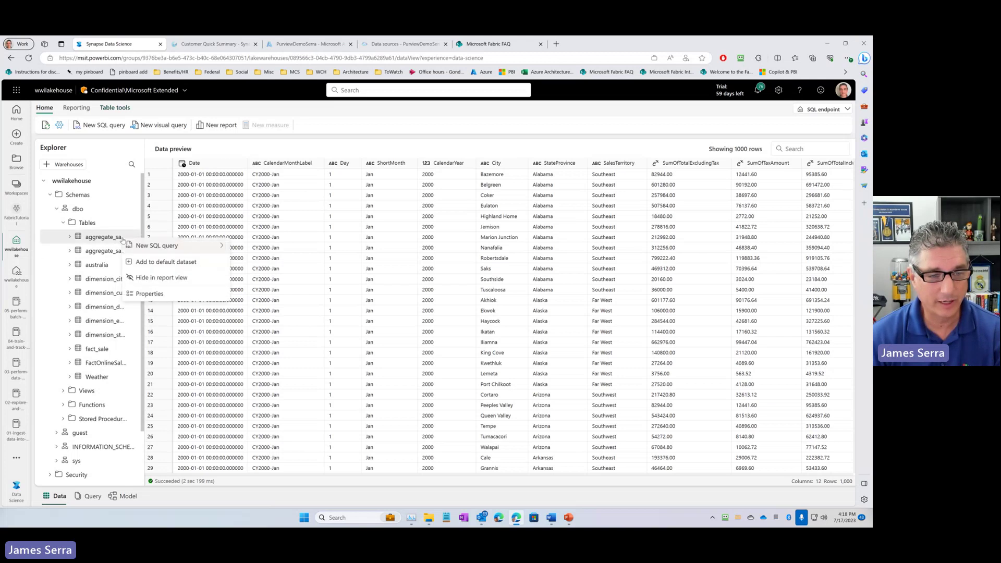
Run a SELECT TOP (100) query on aggregate_sale_by_date_city, then start a new visual query
mouse_move(154, 252)
click(266, 245)
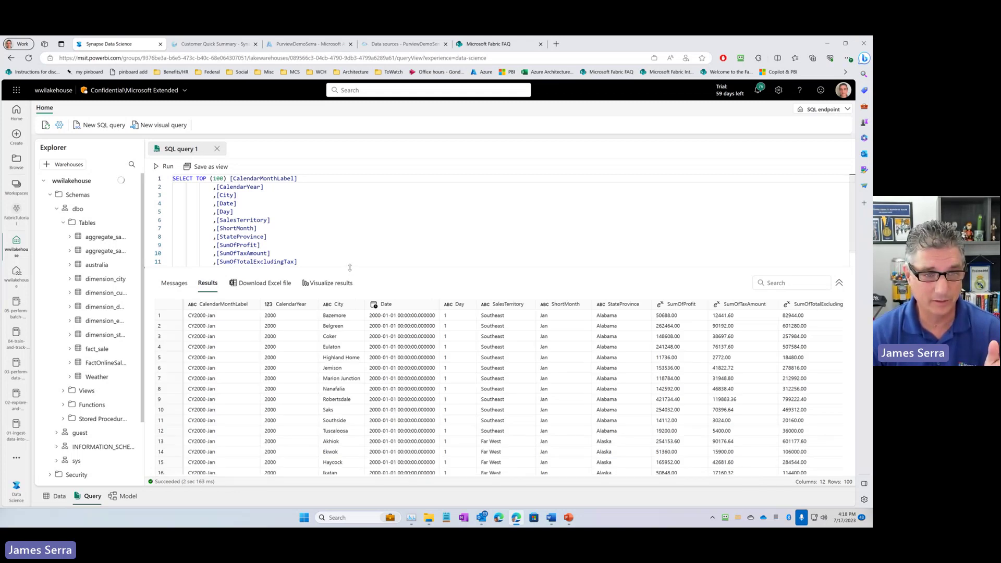
click(371, 282)
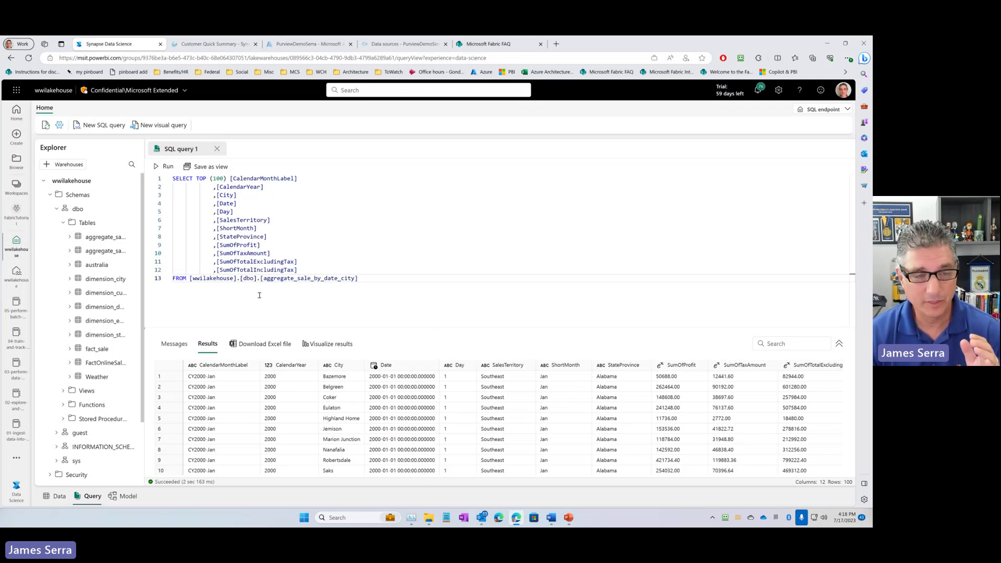
click(158, 125)
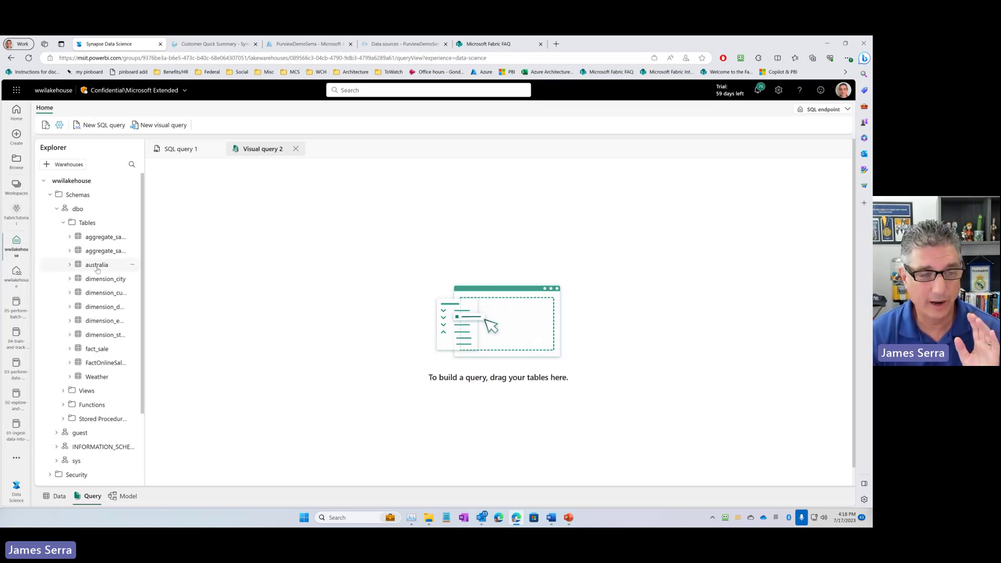
Drag the australia table onto the visual query canvas and browse its available transformations
drag(97, 270, 276, 278)
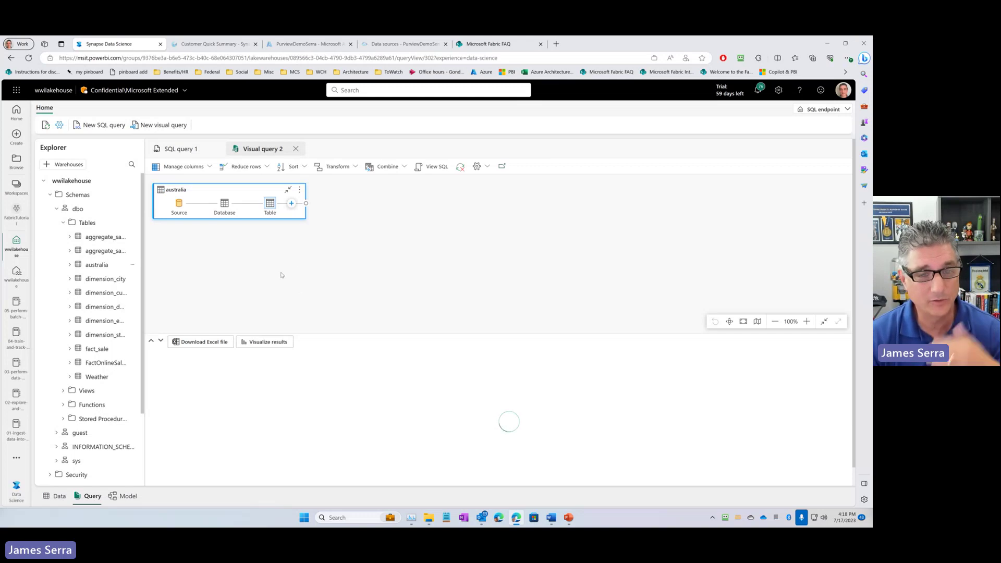
click(291, 203)
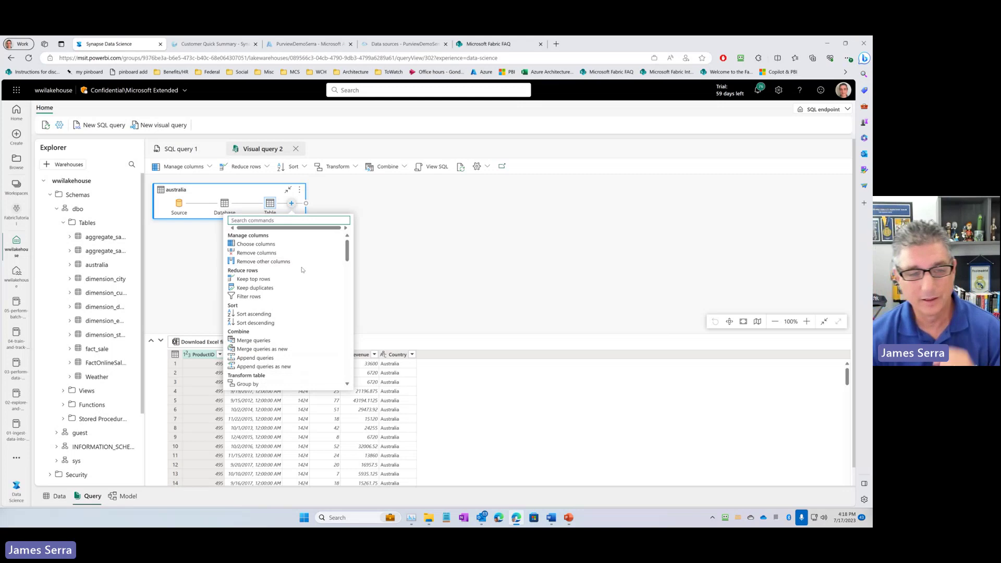
scroll(299, 317, down, 10)
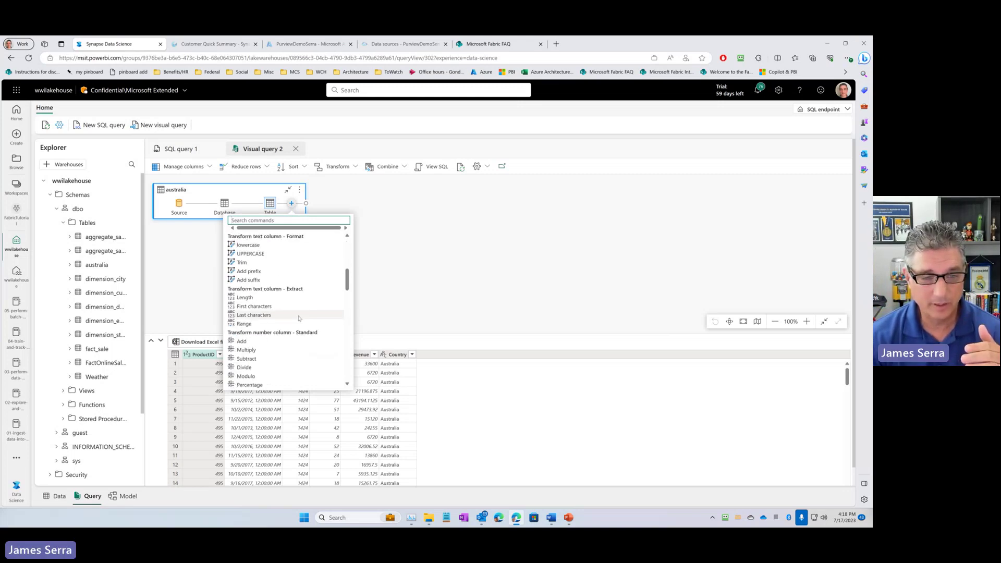
scroll(299, 318, down, 10)
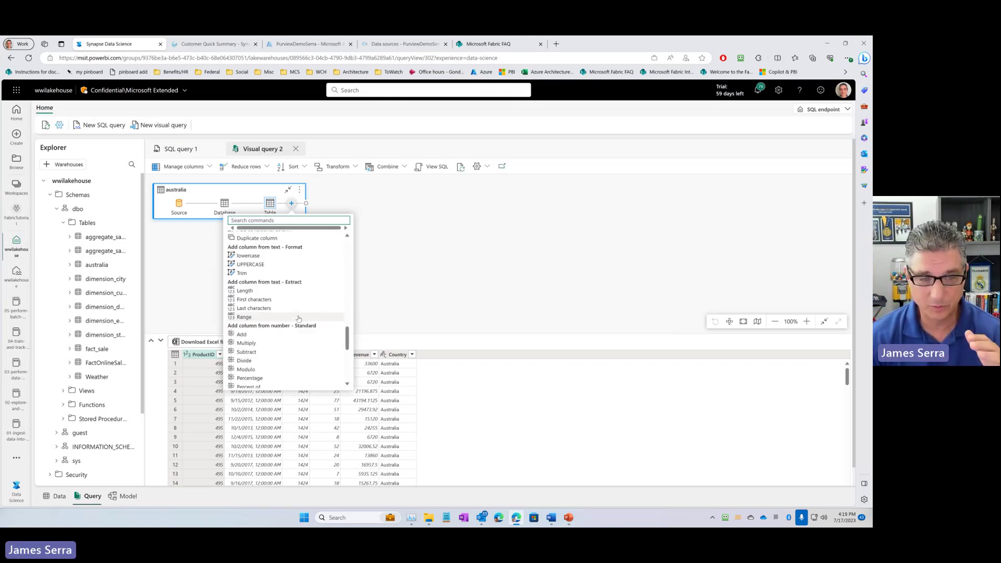
scroll(299, 318, down, 5)
click(410, 283)
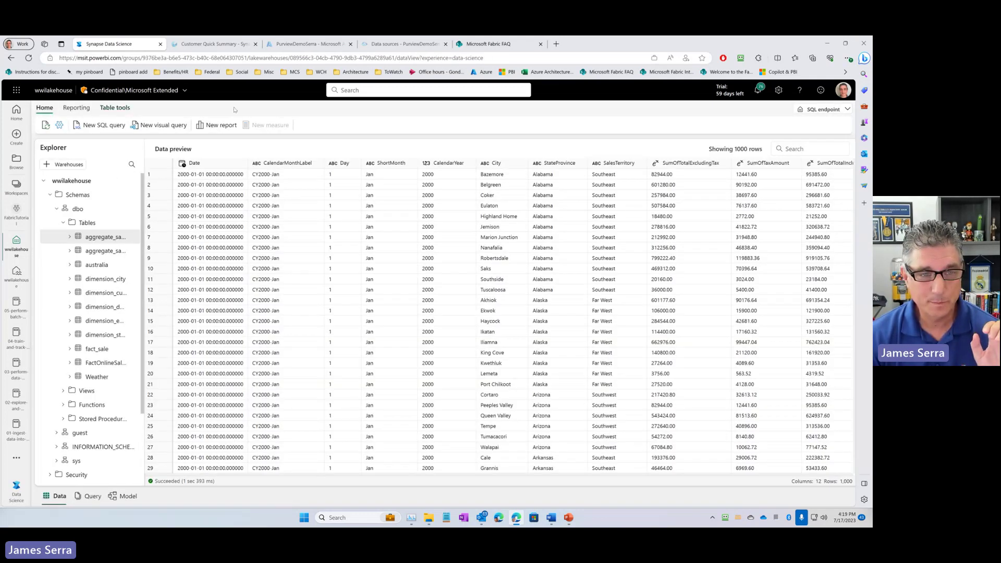
Open Visual query 1 from My queries to show its dimension_date results
scroll(96, 425, down, 3)
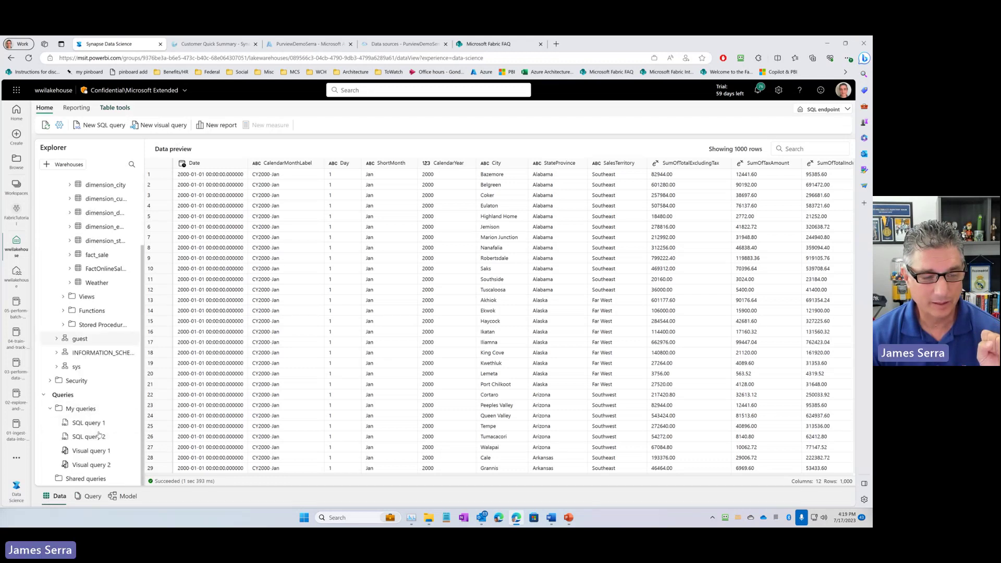
click(90, 451)
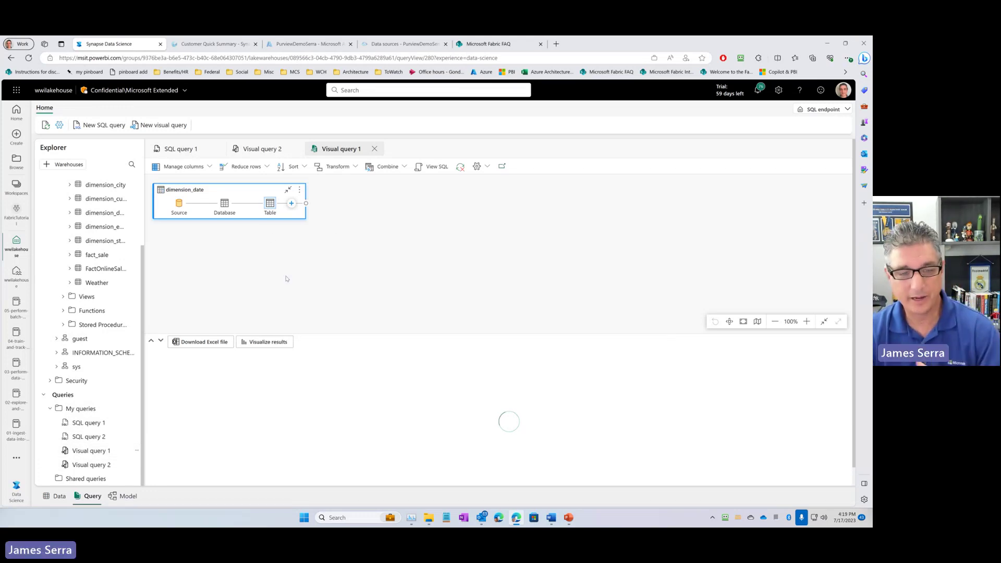
Visualize Visual query 1's results, expand its fields in the Data pane, then cancel without saving
click(268, 343)
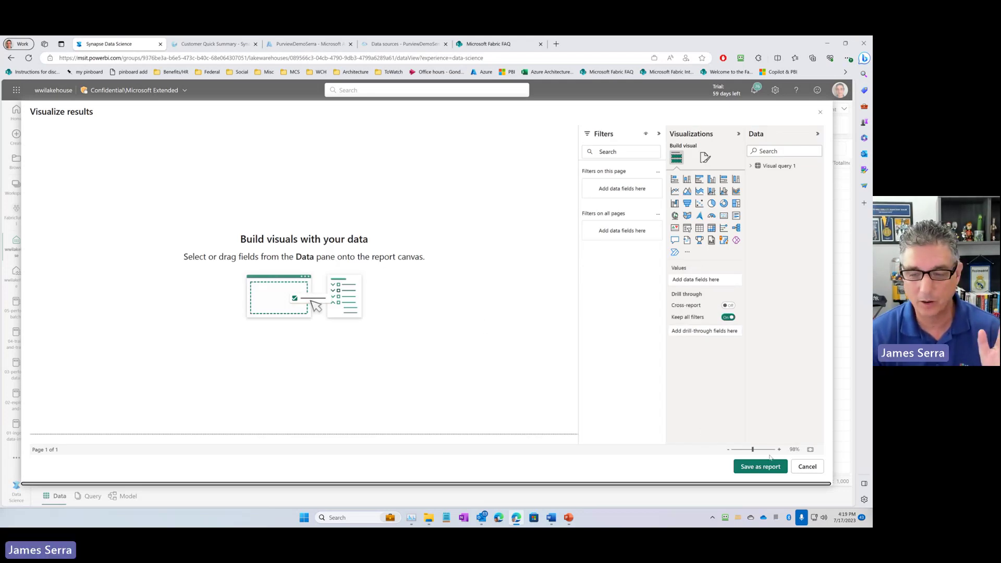
click(752, 166)
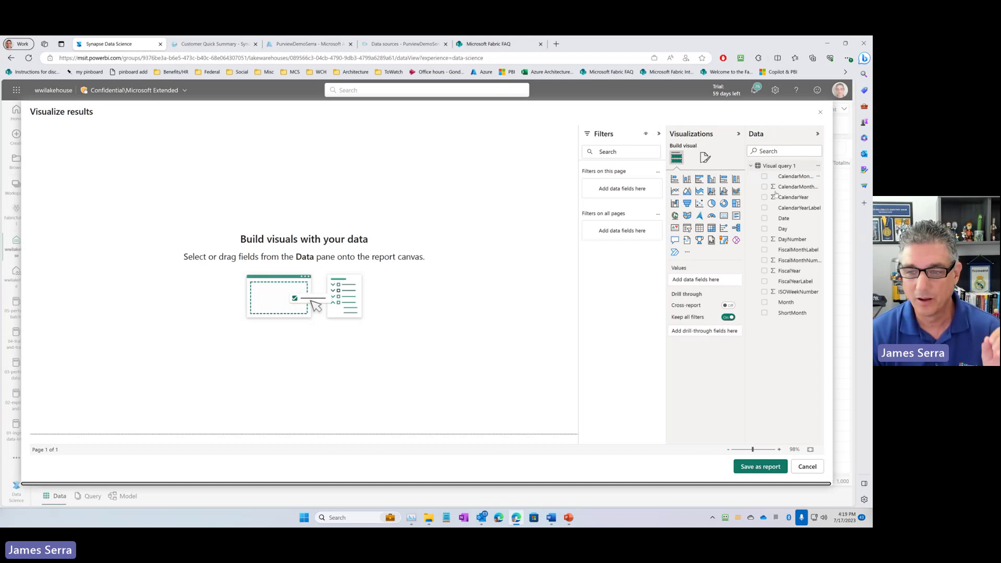
click(801, 466)
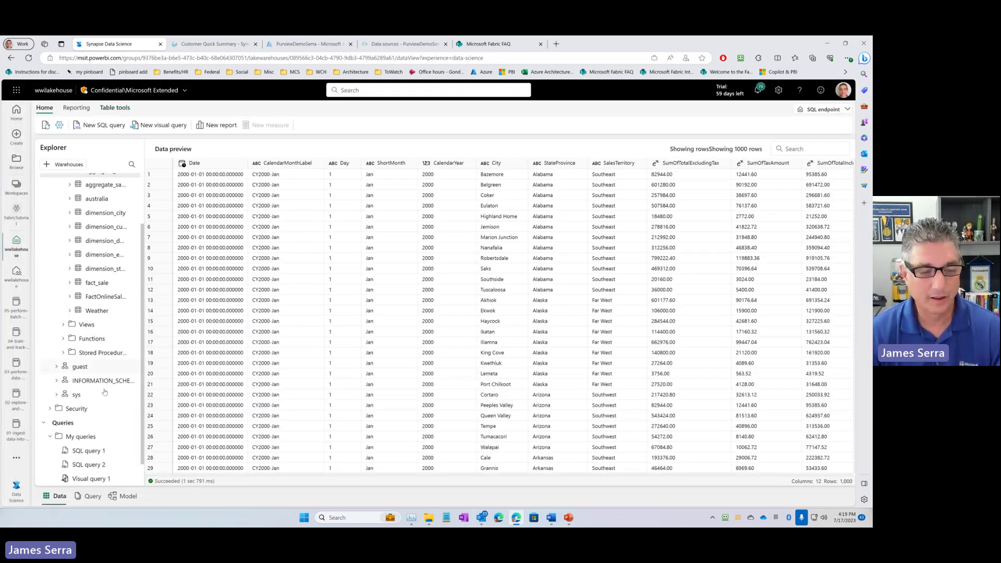
In Model view, try relating fact_sale.CityKey to dimension_city.CityKey, then dismiss the failure error
click(129, 497)
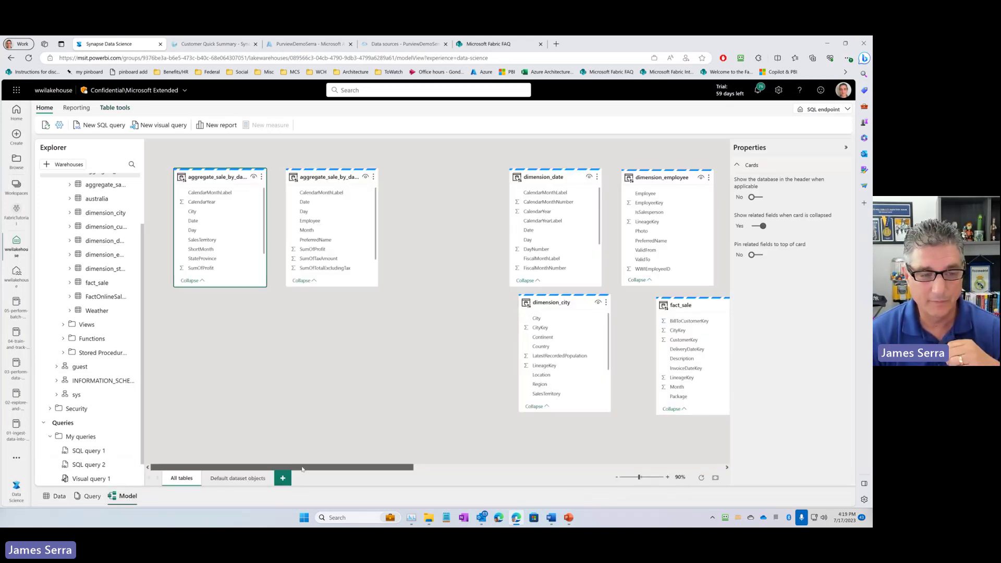
drag(303, 468, 368, 467)
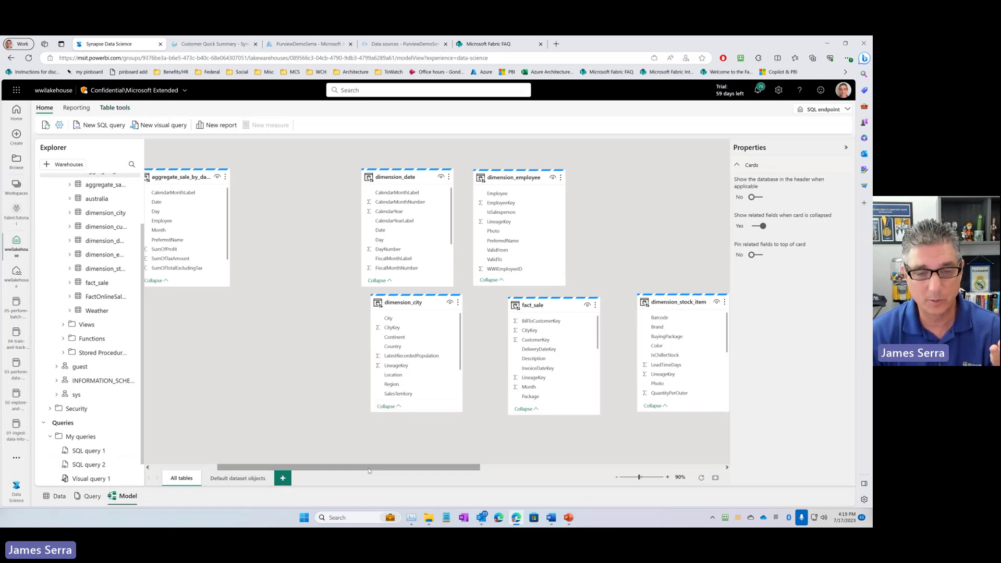
drag(369, 470, 440, 469)
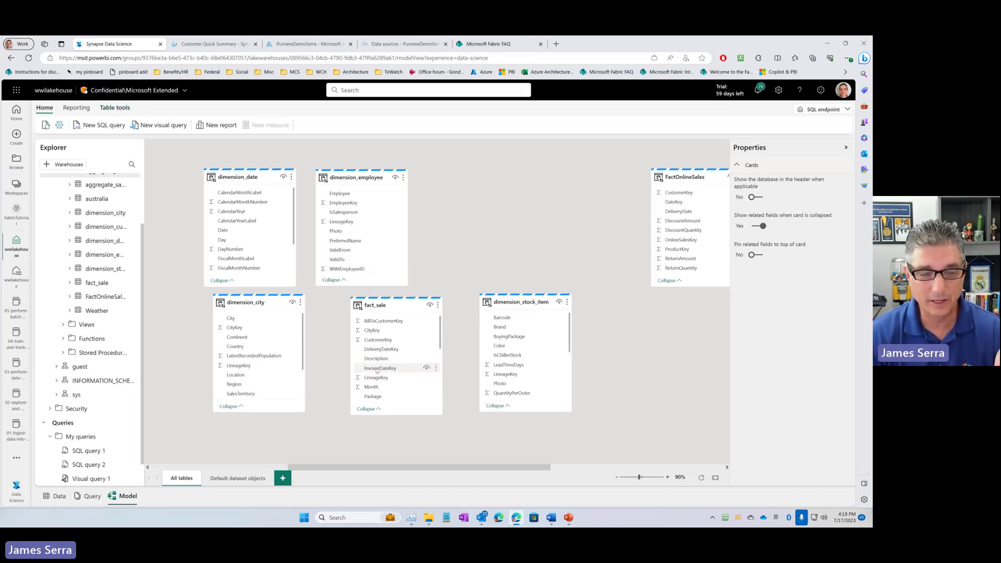
drag(371, 330, 258, 329)
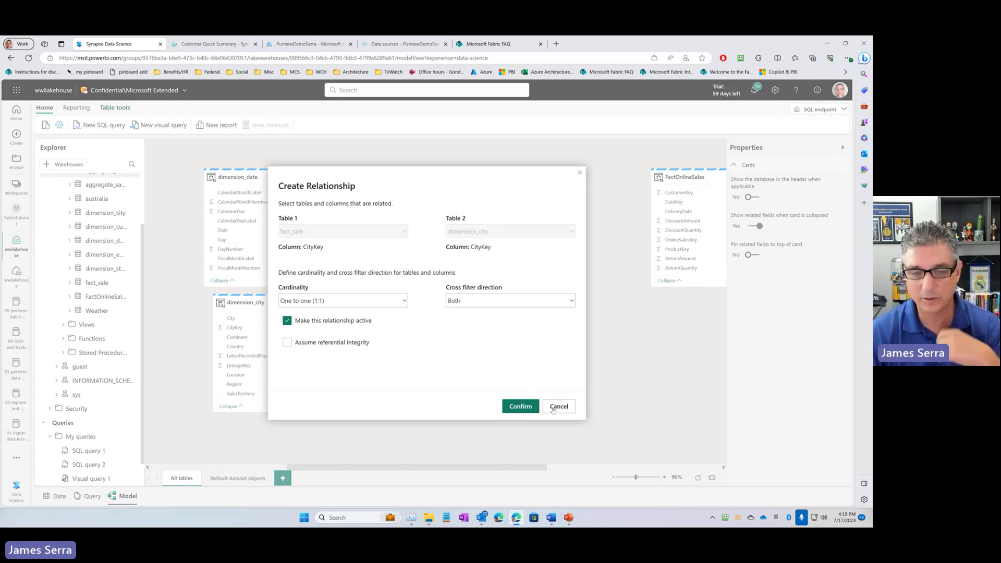
click(520, 408)
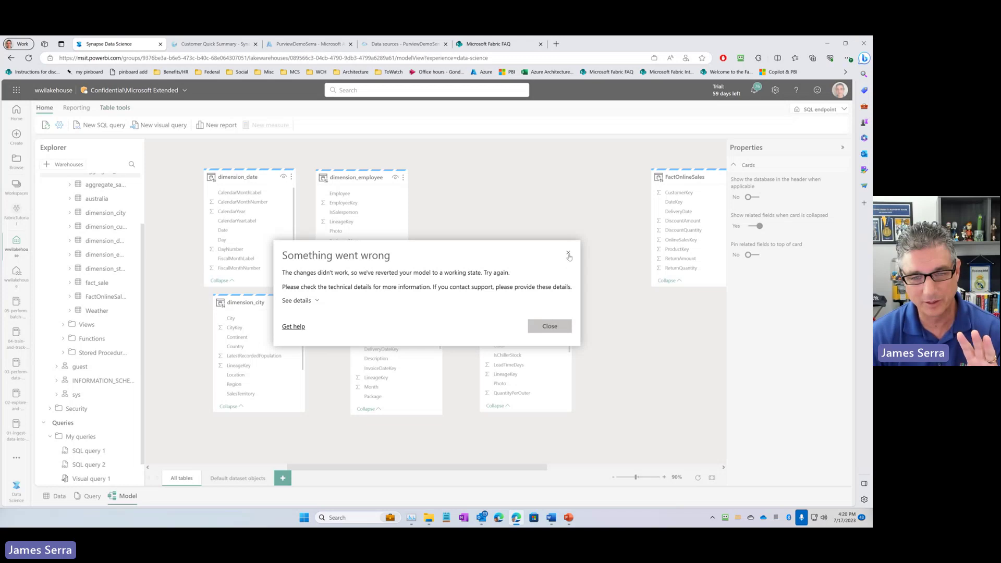
click(569, 255)
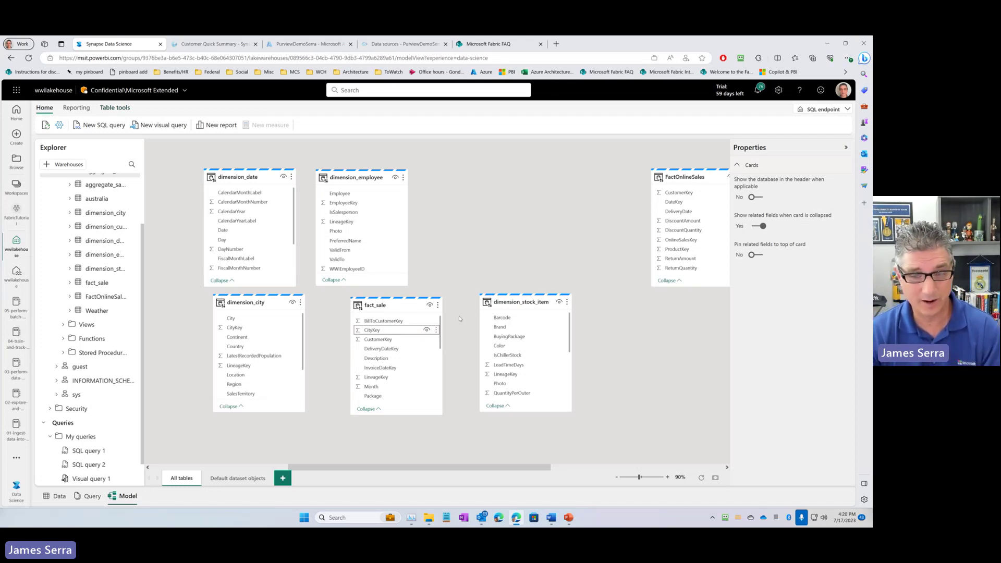
click(569, 518)
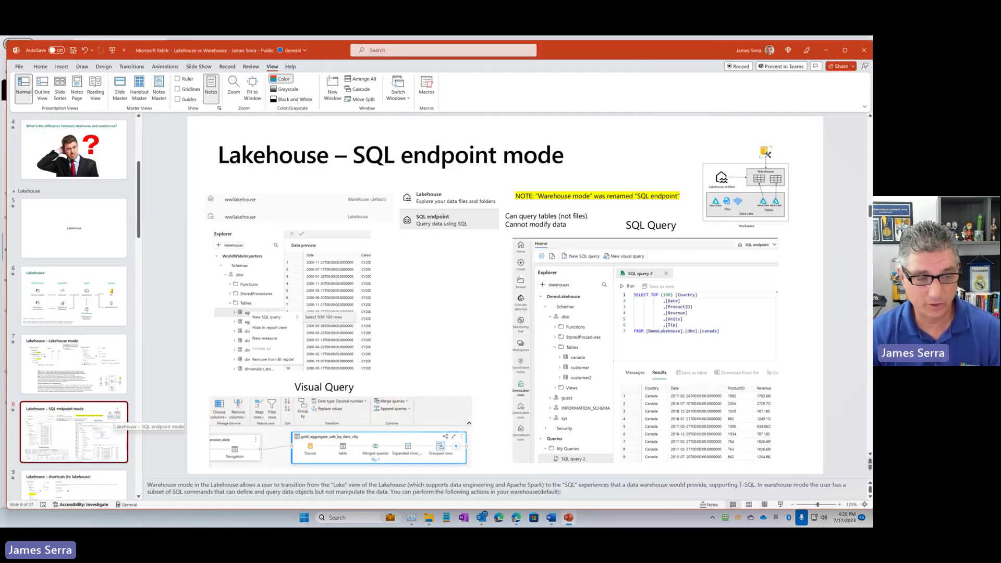
View slides 9 and 11 on shortcuts to a lakehouse and a Data Warehouse, then minimize PowerPoint
scroll(73, 397, down, 5)
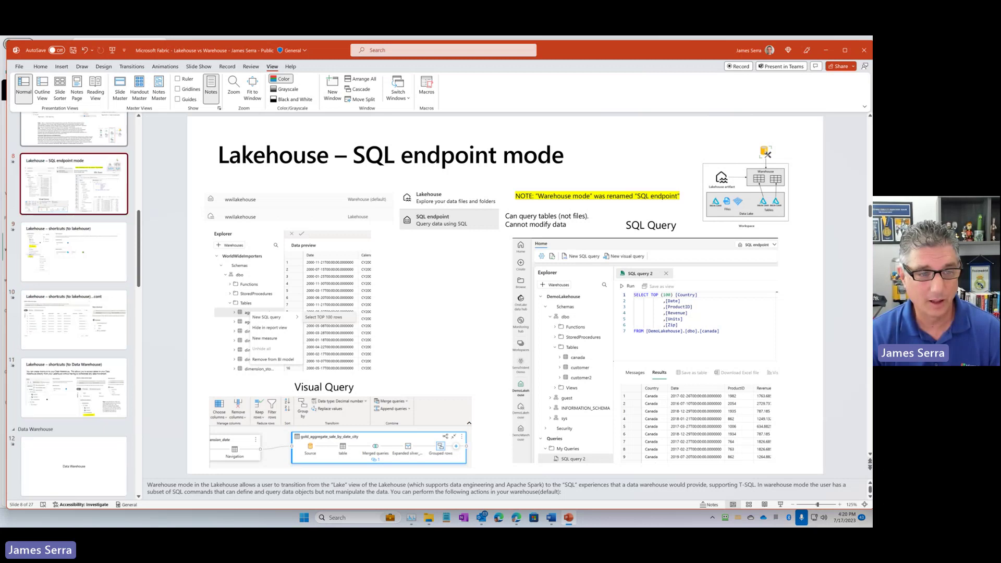
click(74, 252)
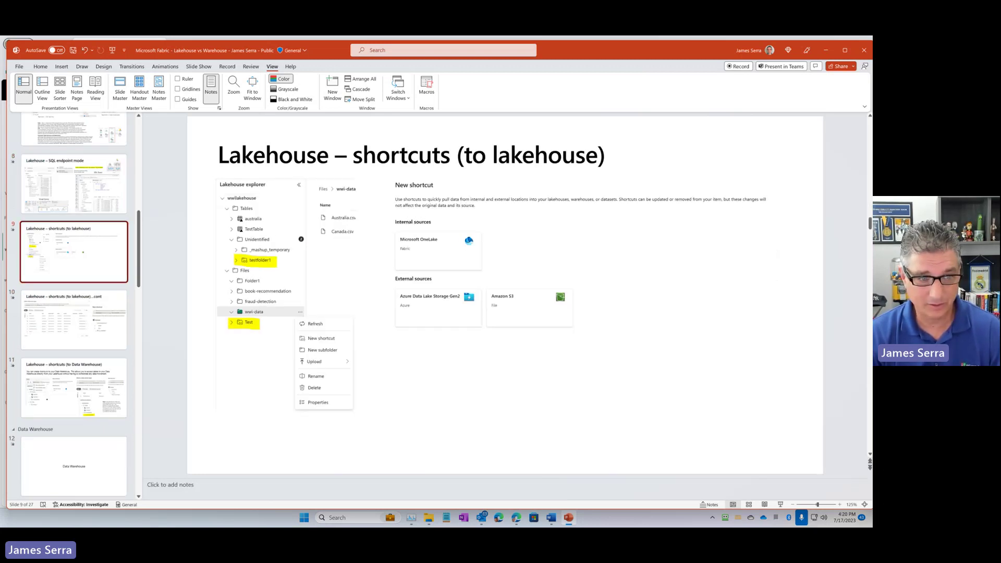
click(53, 374)
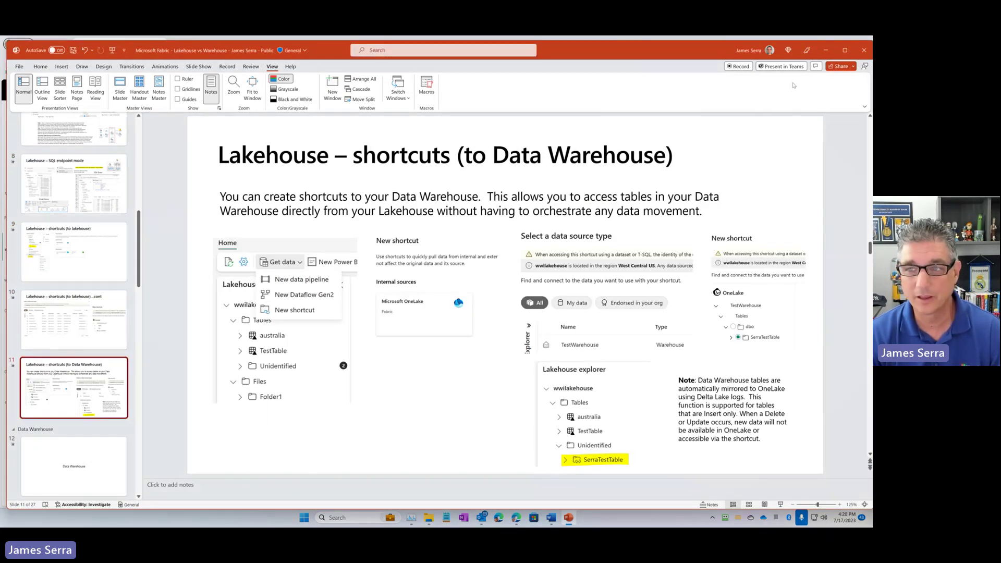
click(826, 50)
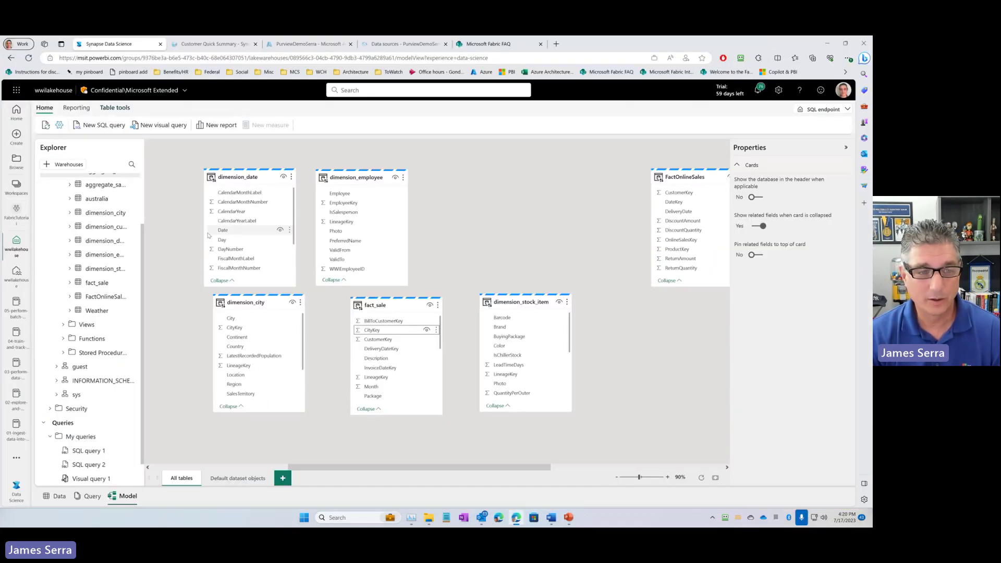
Switch wwilakehouse to Lakehouse mode, discarding unsaved queries, and begin a New shortcut on Tables
click(801, 111)
click(804, 121)
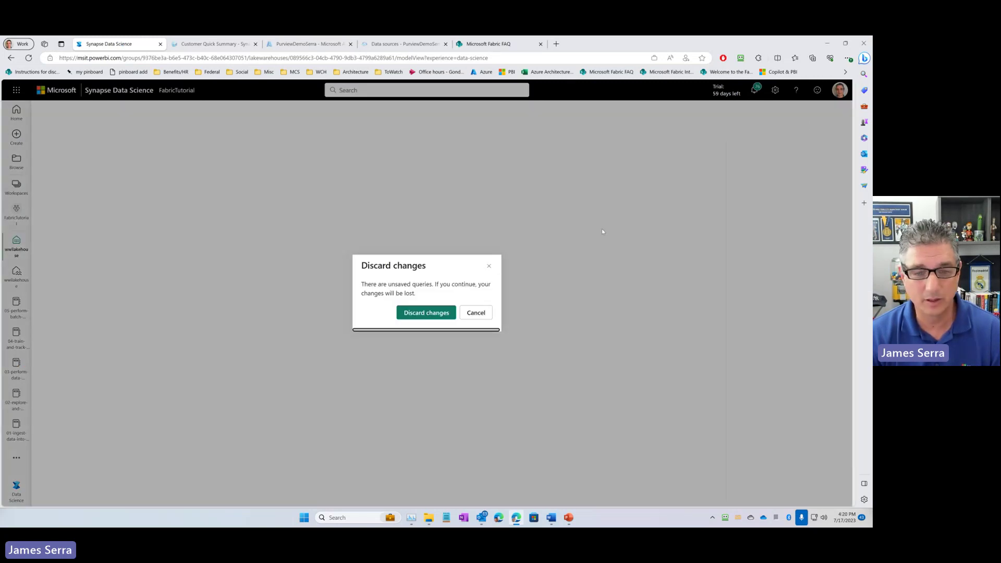
click(438, 313)
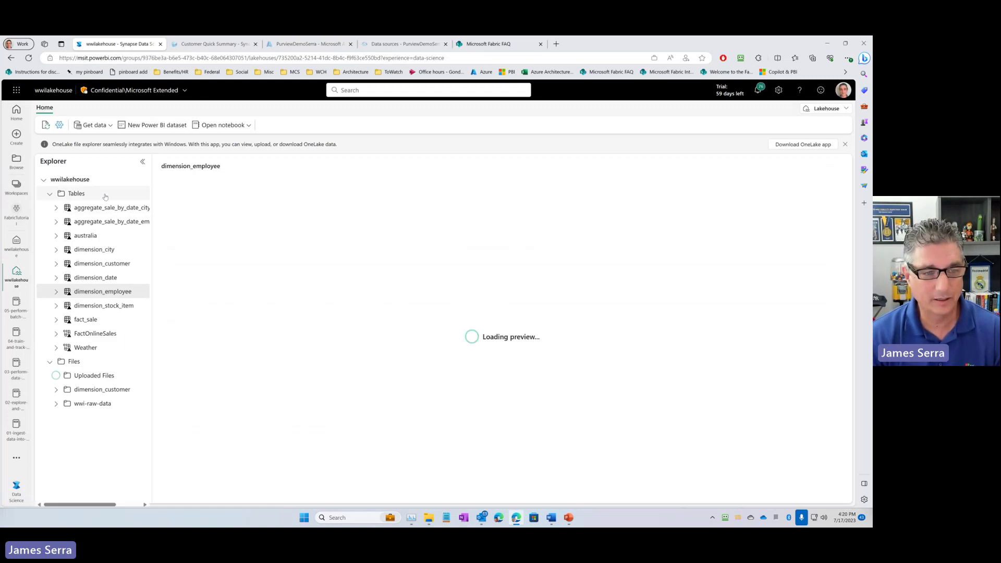
right_click(105, 196)
click(125, 203)
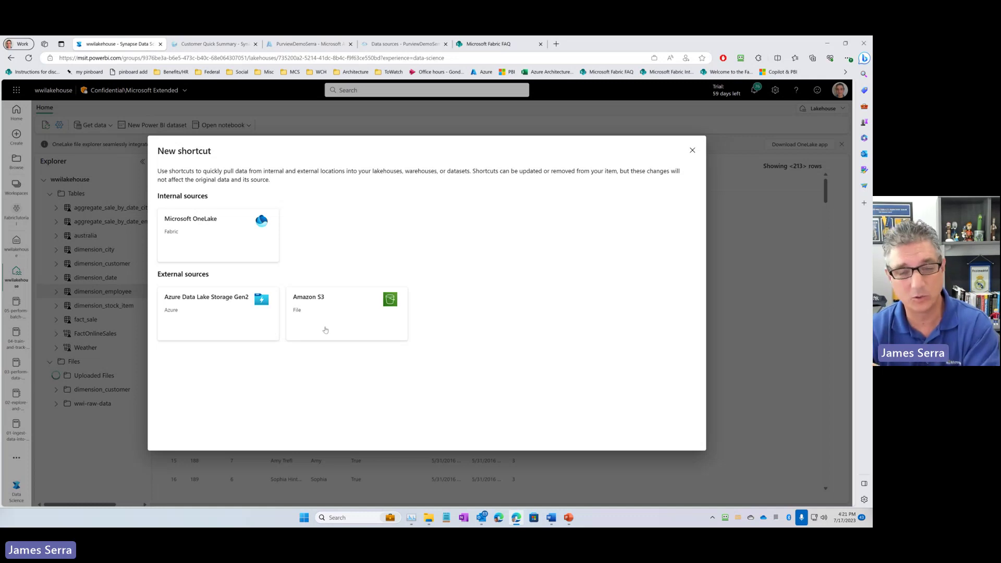
Browse OneLake's LakehouseSample down to its publicholidays table, then cancel without creating a shortcut
click(241, 237)
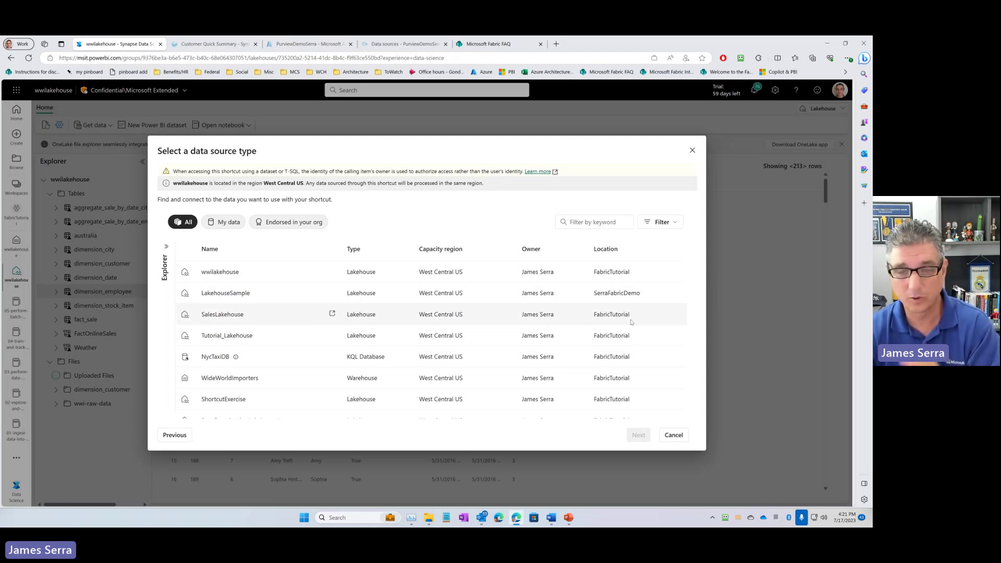
scroll(631, 323, down, 3)
scroll(631, 324, up, 3)
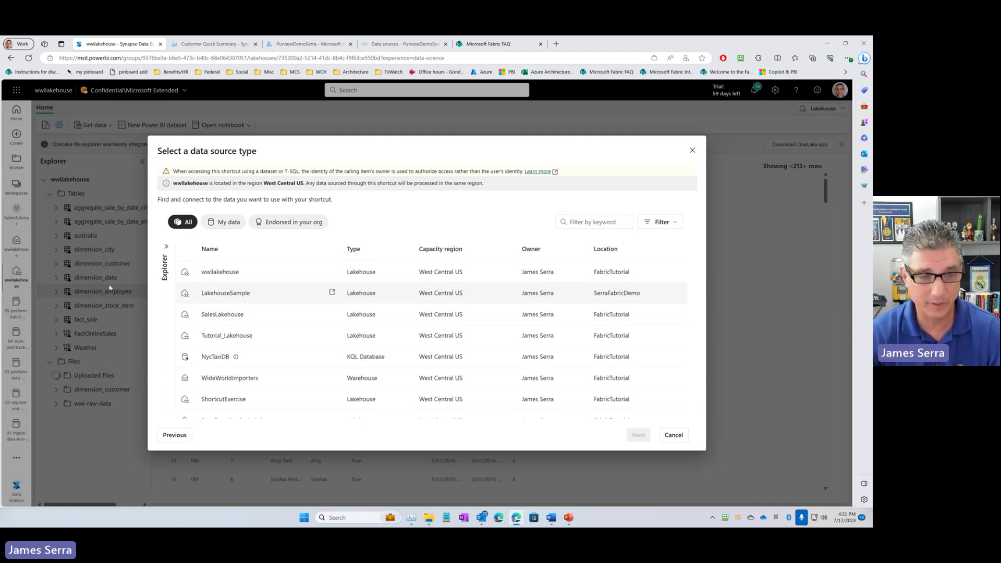
click(202, 298)
click(628, 440)
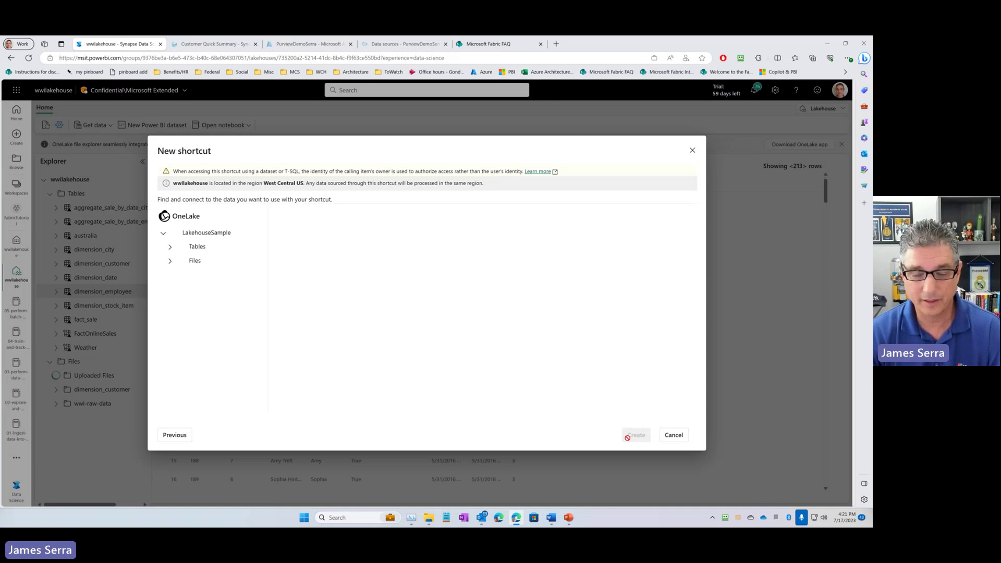
click(170, 250)
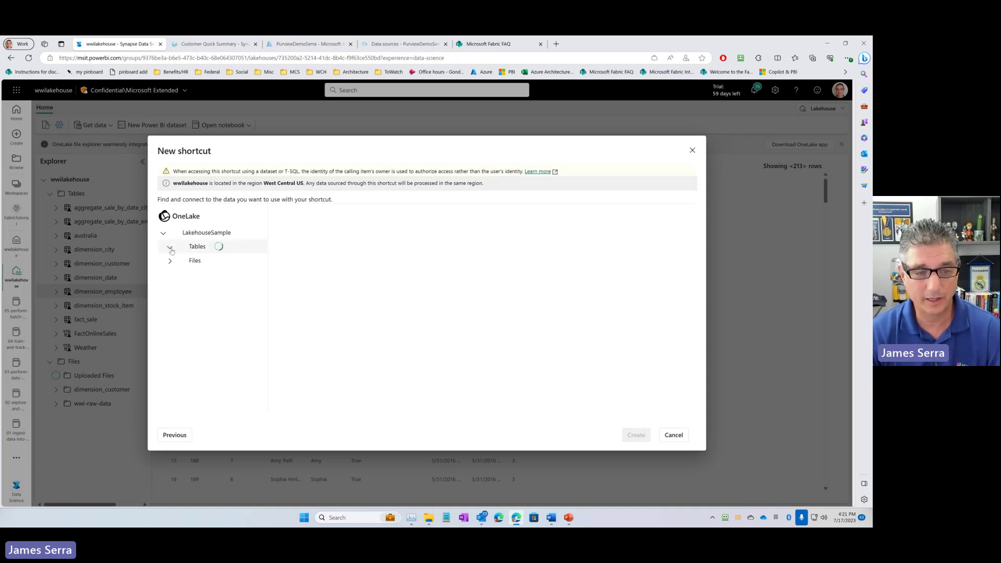
click(176, 261)
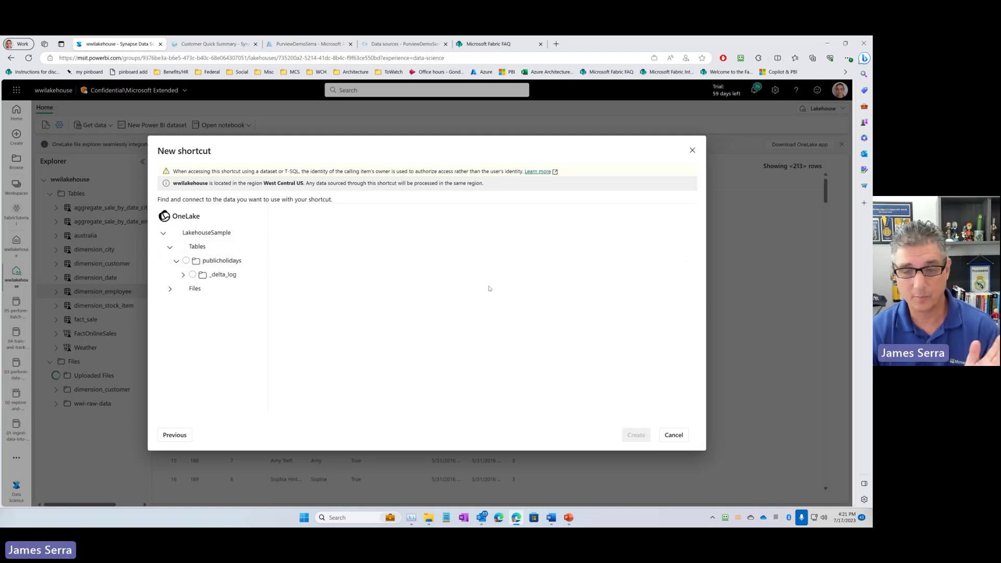
click(672, 436)
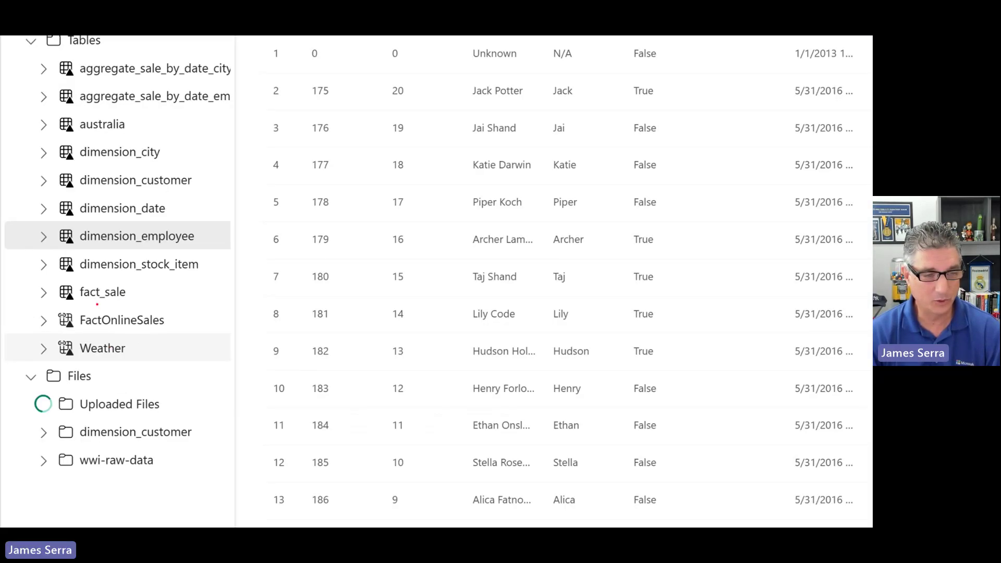
Highlight and preview the FactOnlineSales and Weather tables, then bring the PowerPoint deck forward
mouse_move(97, 305)
mouse_down()
mouse_move(63, 394)
mouse_move(188, 299)
mouse_move(89, 301)
mouse_up()
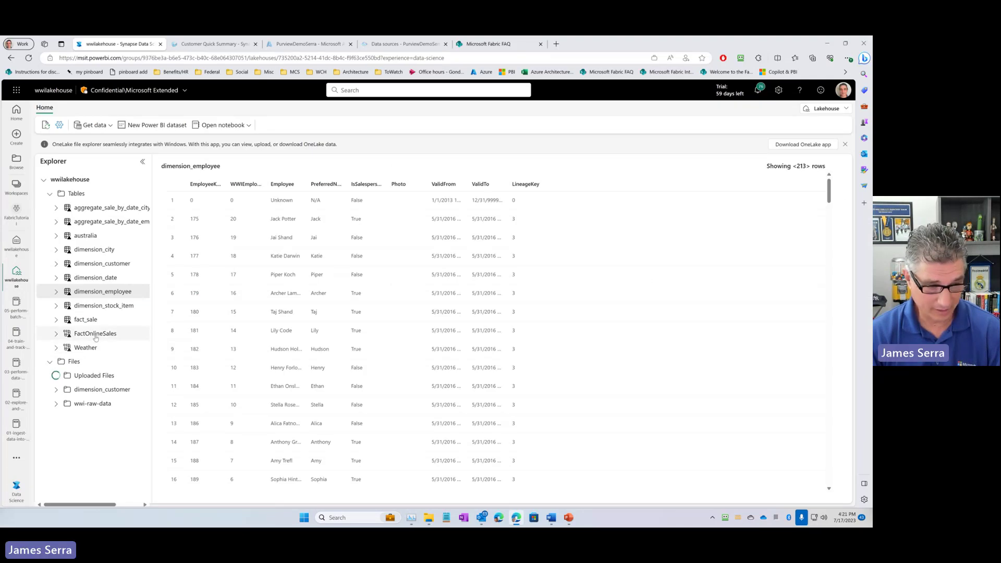
click(95, 335)
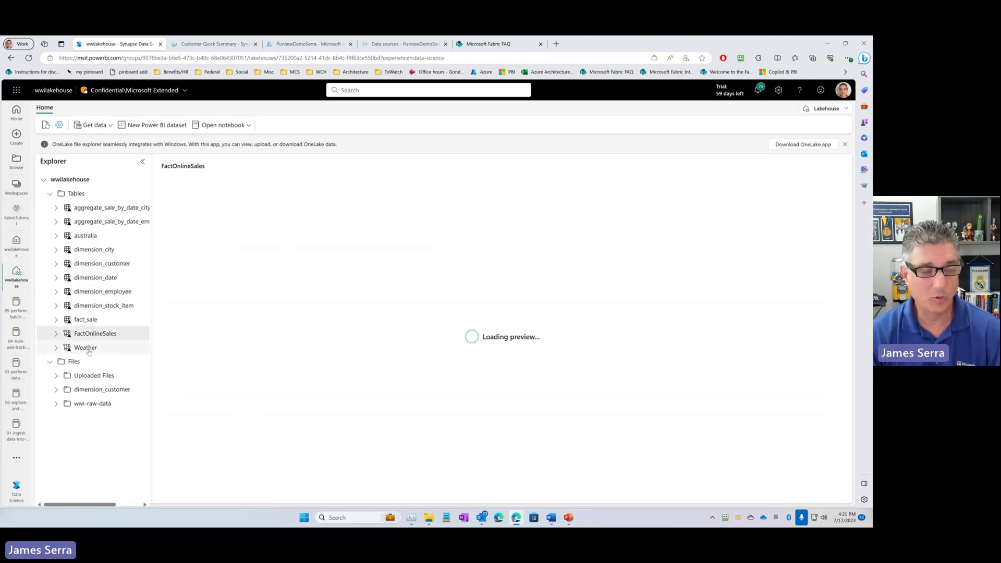
click(88, 353)
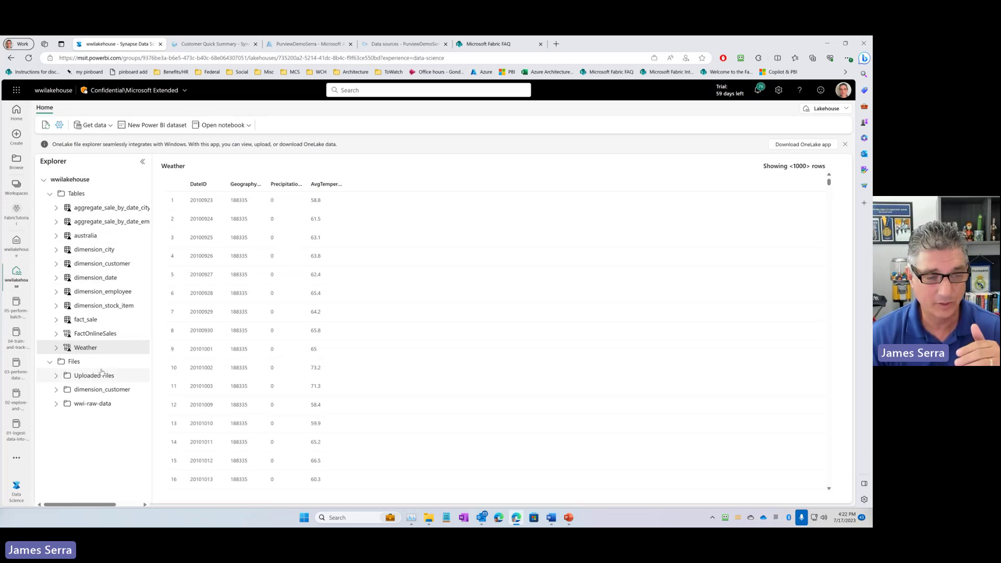
click(569, 518)
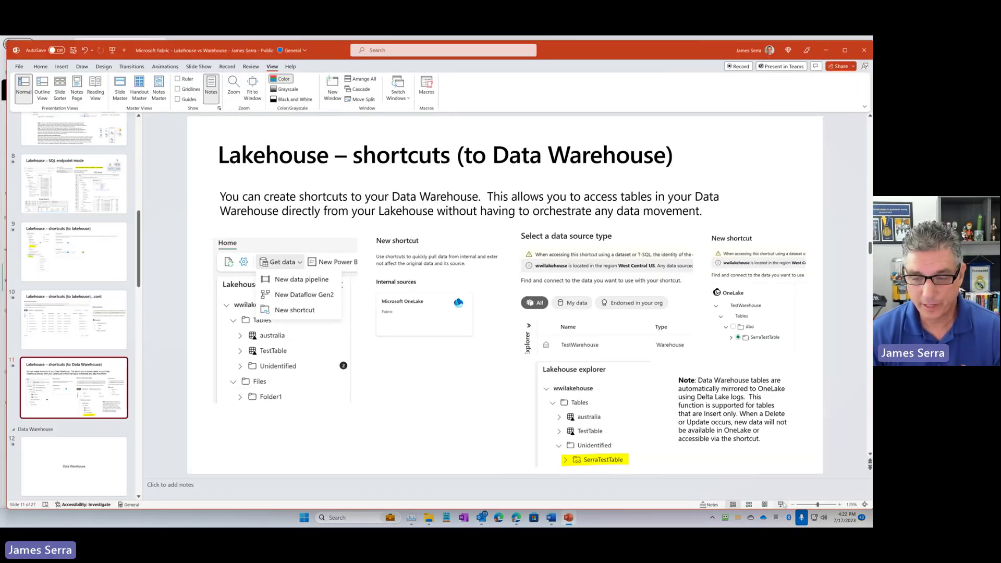
Present from the shortcuts slide, advancing through Data Warehouse to the architecture diagram slide
click(781, 505)
key(Right)
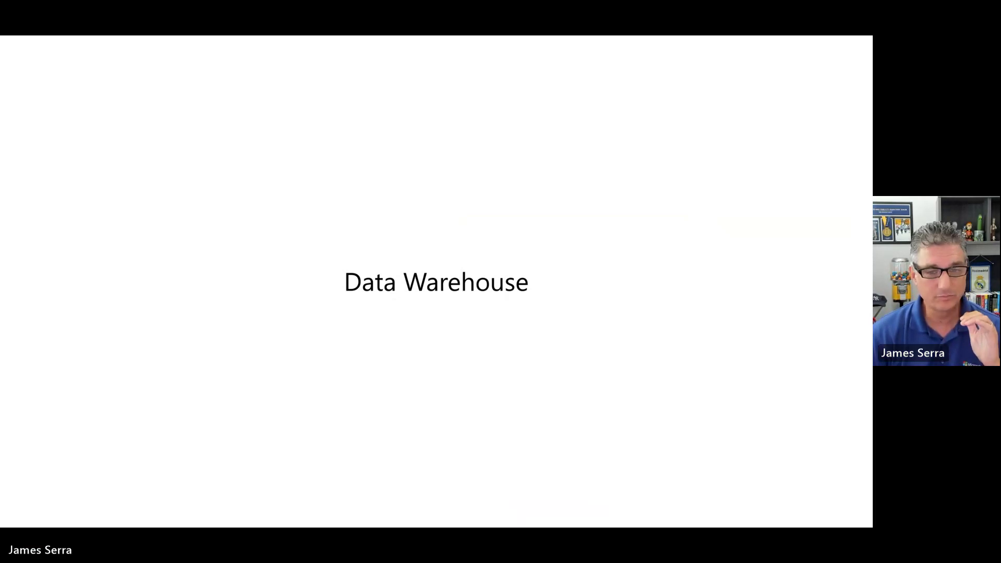
key(Right)
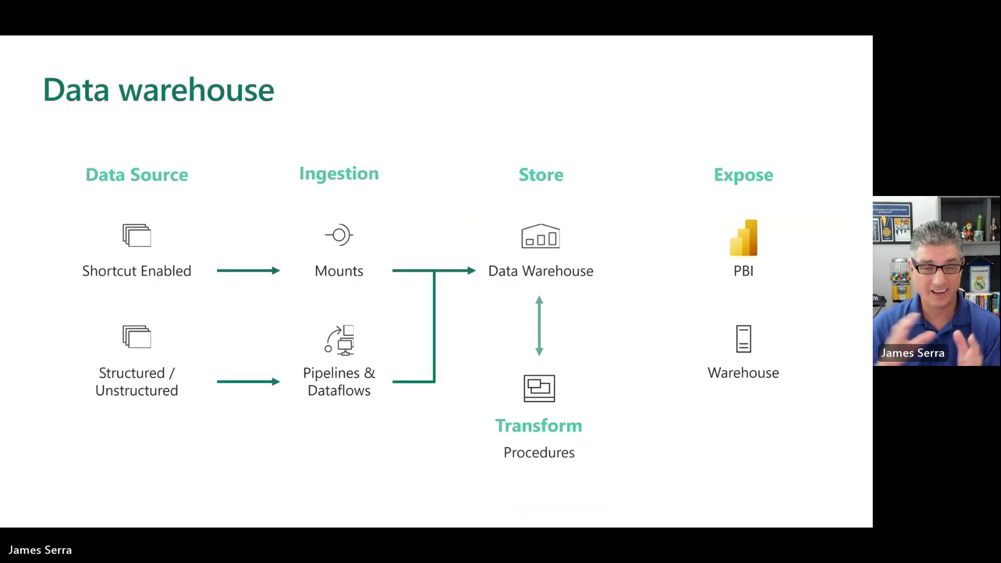
key(Right)
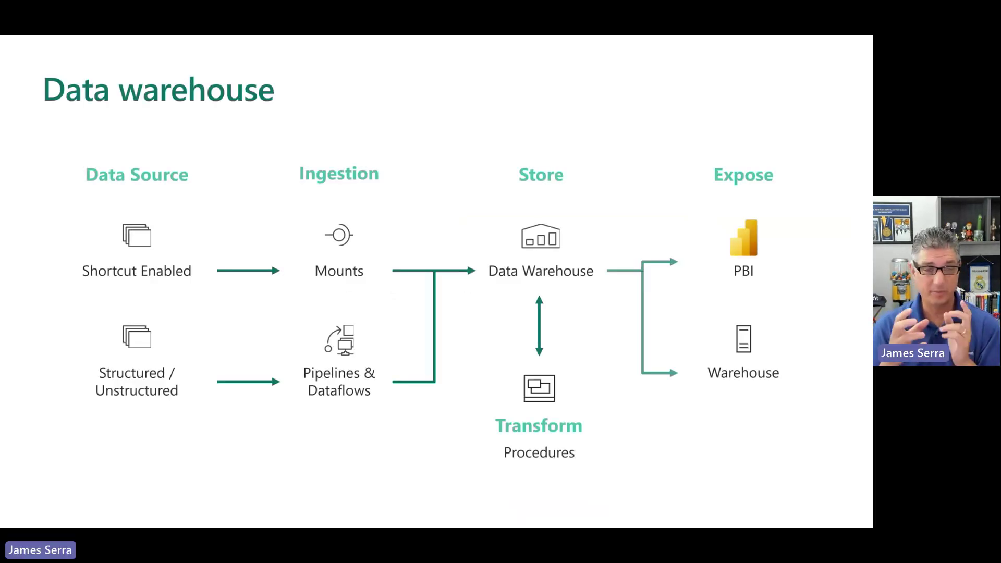